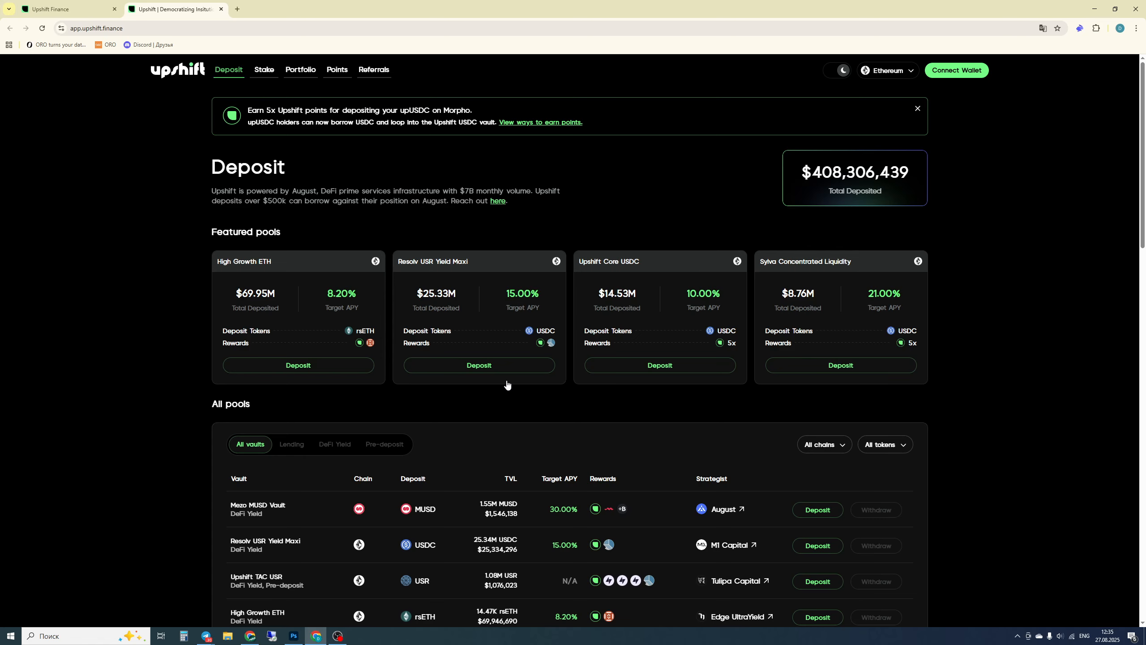
# Review the TVL, target APY and rewards columns in the list of all pools.
pyautogui.scroll(-5, 489, 412)
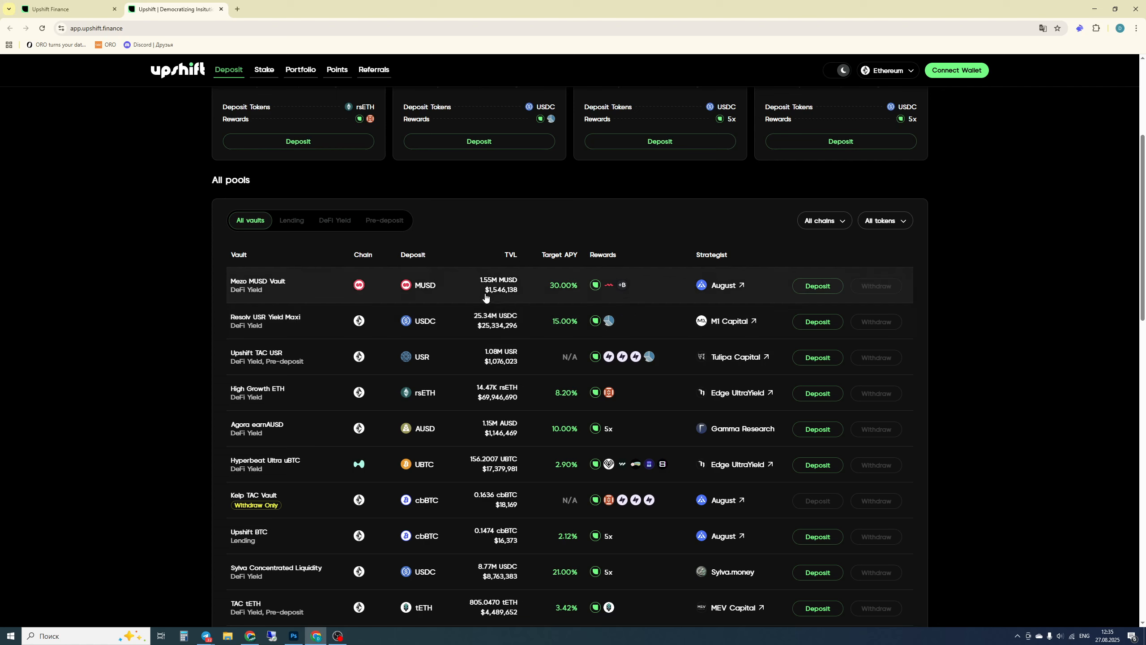
pyautogui.moveTo(488, 295)
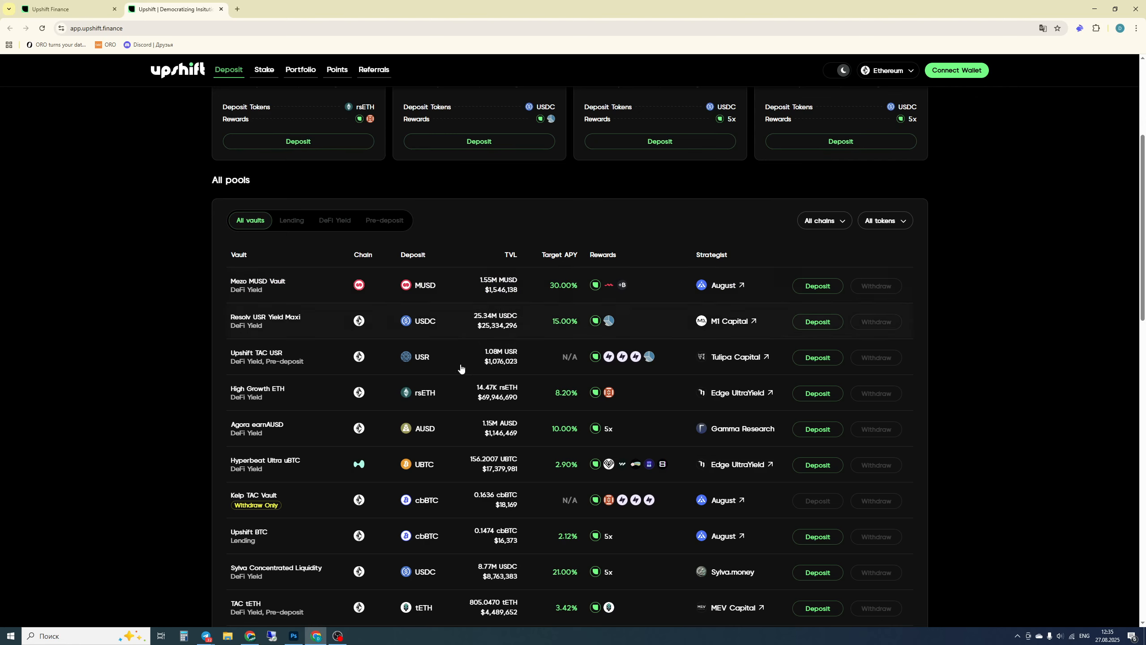
pyautogui.moveTo(501, 322)
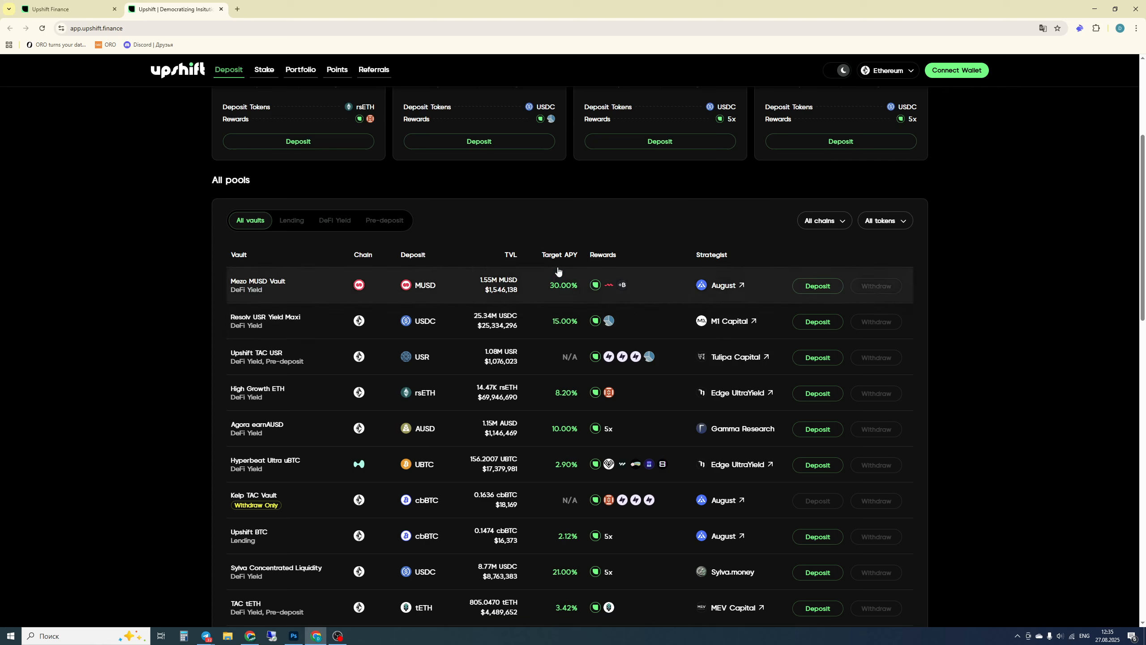
pyautogui.moveTo(559, 257)
pyautogui.moveTo(597, 290)
# Connect the Rabby Wallet to the site and approve the connection request in the wallet.
pyautogui.click(961, 71)
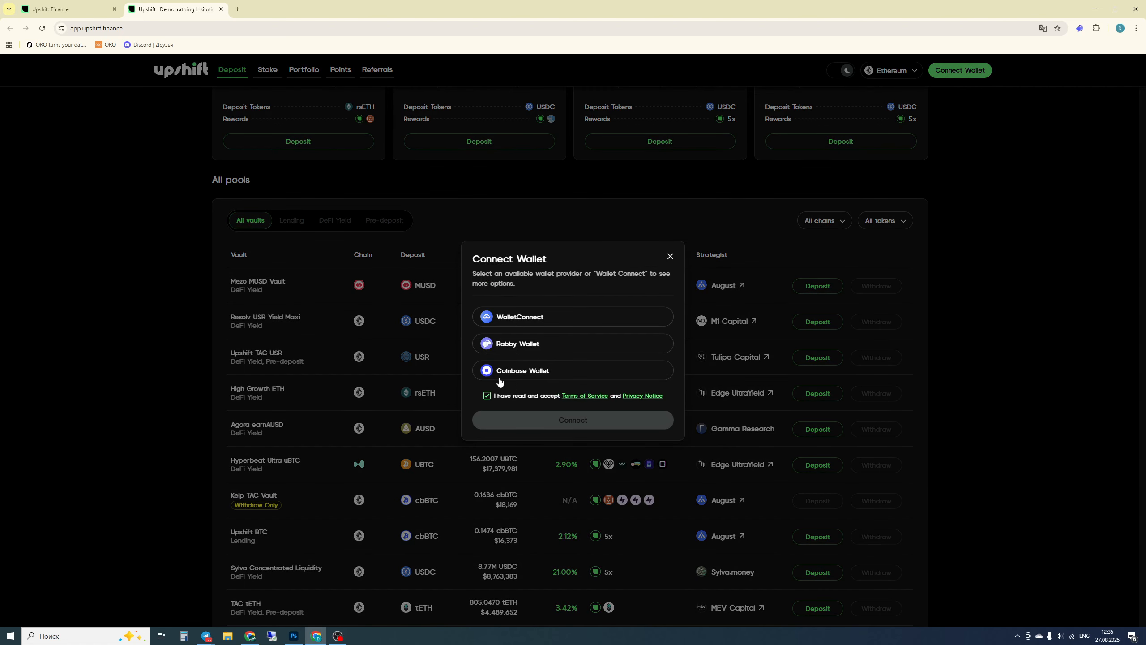
pyautogui.click(503, 343)
pyautogui.click(566, 422)
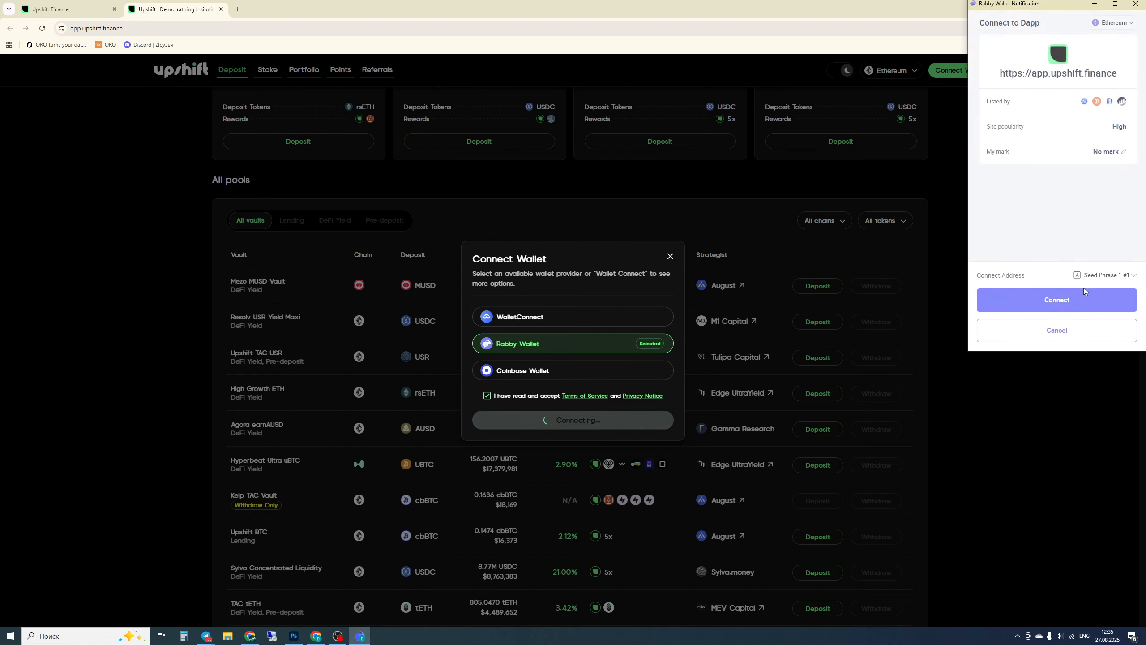
pyautogui.click(1075, 292)
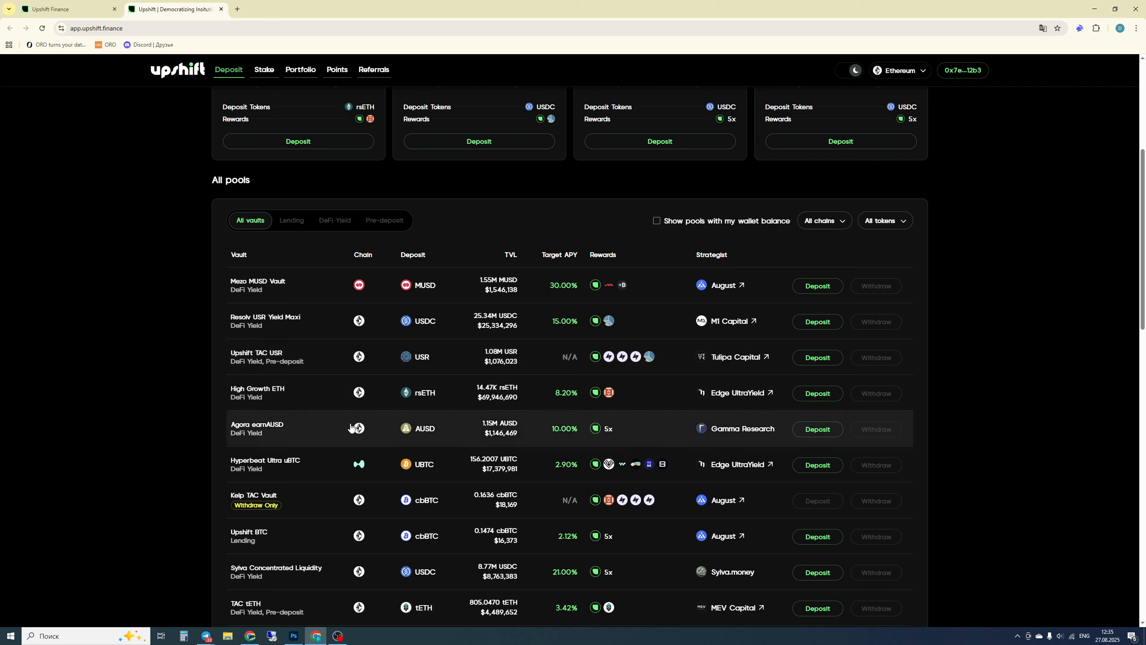
# Open the Hyperbeat Ultra uBTC vault and examine its total deposits, target APY and description.
pyautogui.click(317, 466)
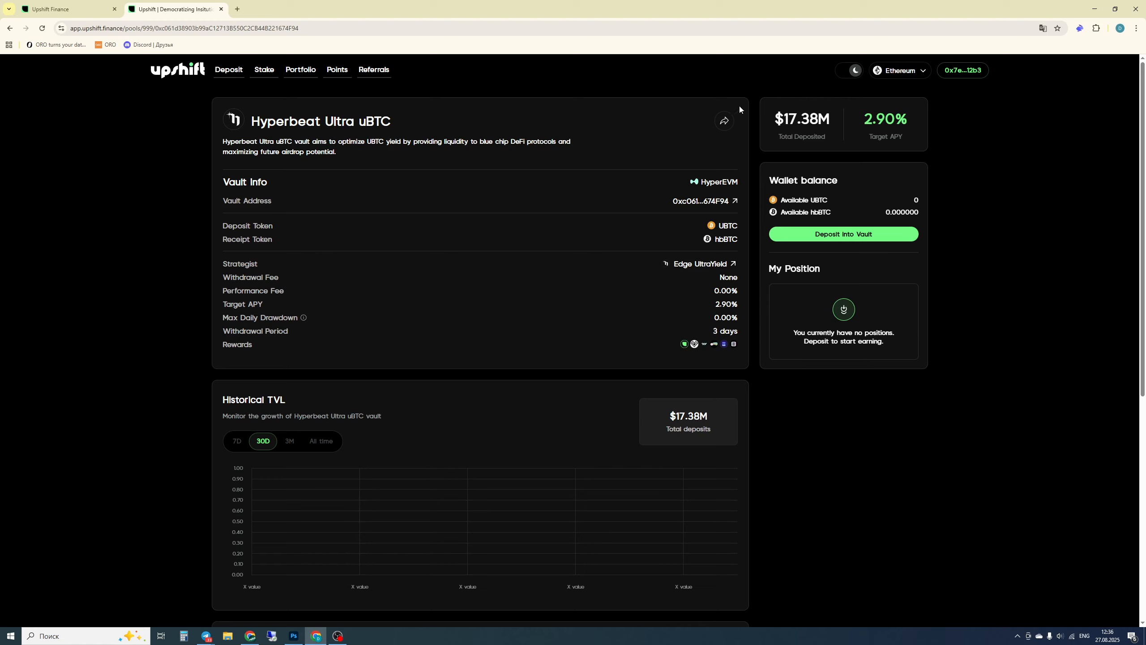
pyautogui.moveTo(780, 120); pyautogui.dragTo(839, 123)
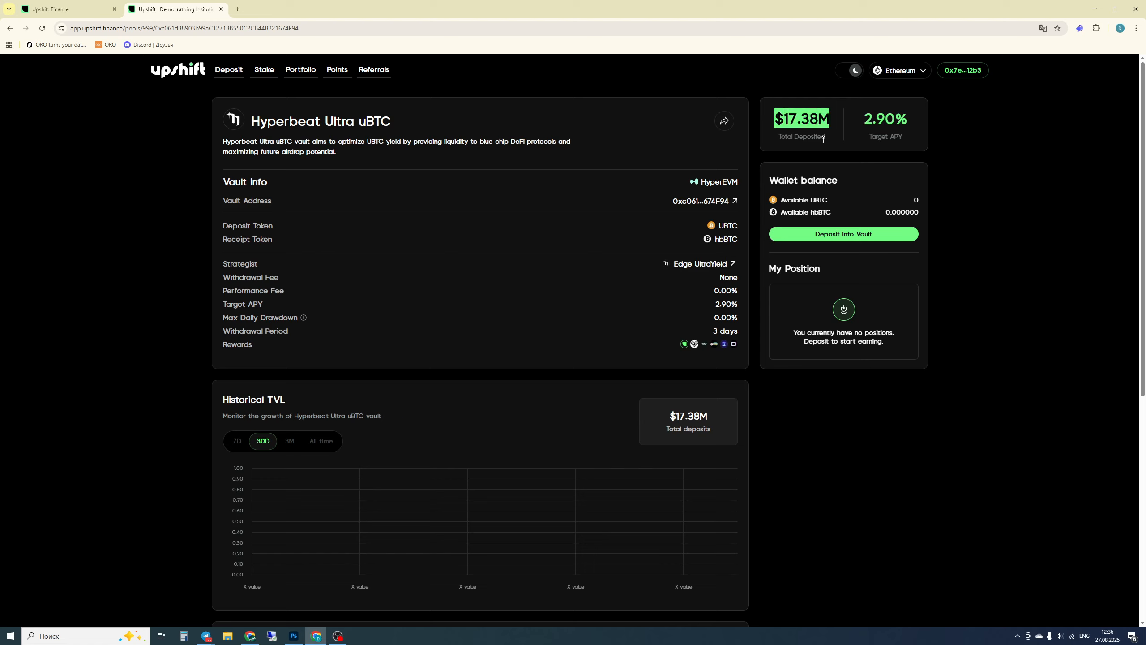
pyautogui.click(789, 123)
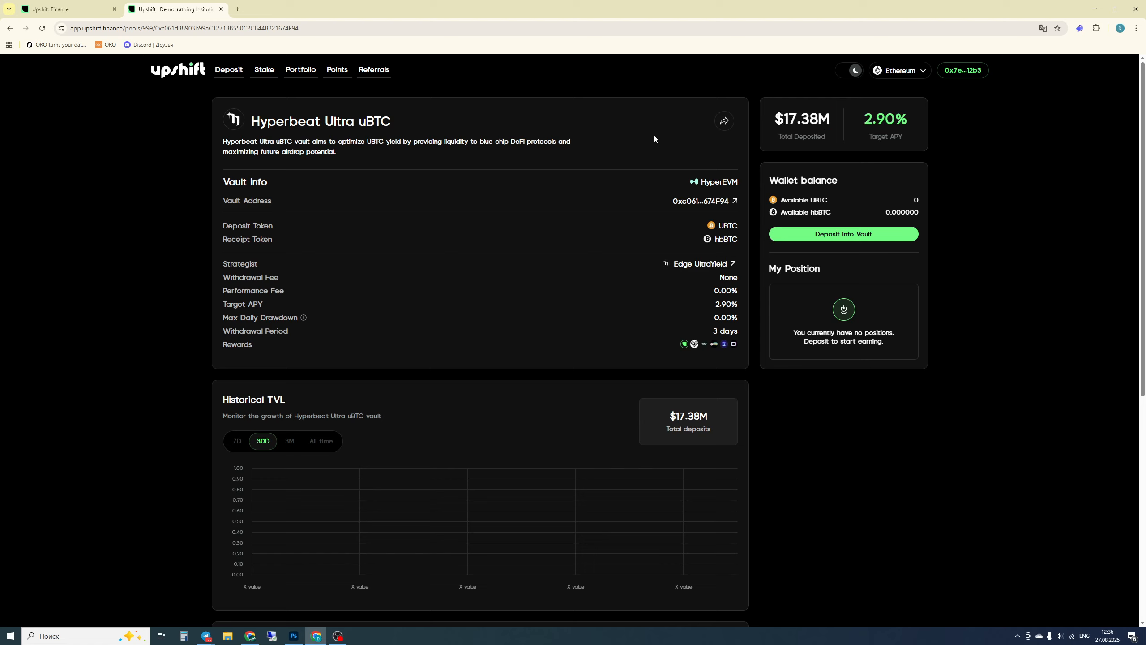
pyautogui.moveTo(872, 120); pyautogui.dragTo(898, 122)
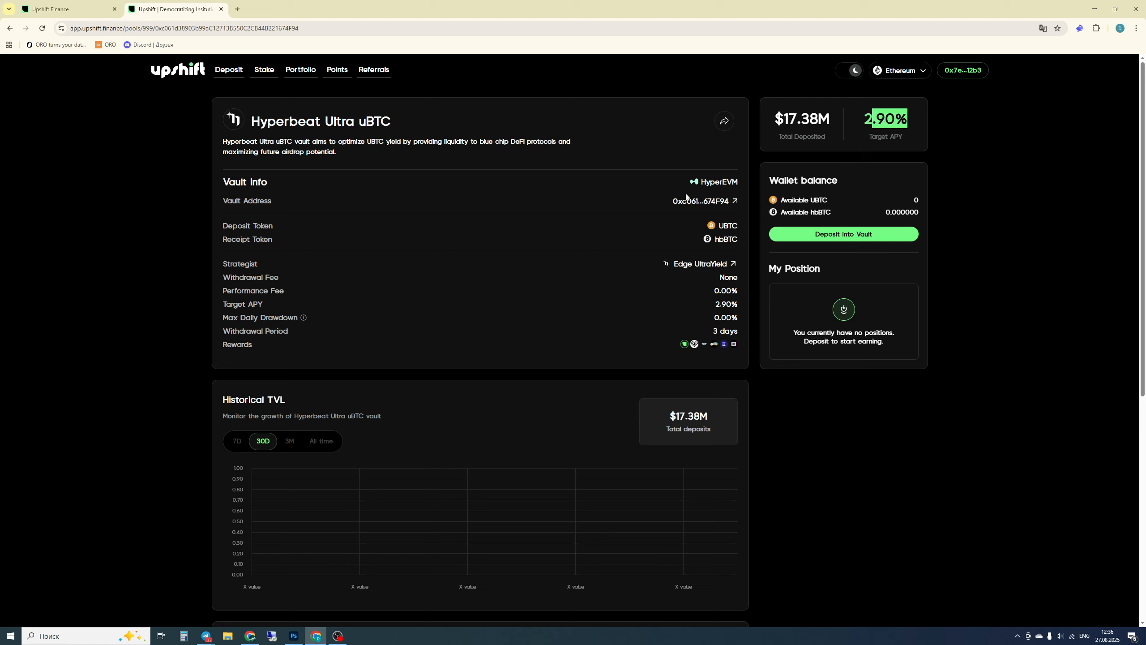
pyautogui.moveTo(366, 158); pyautogui.dragTo(224, 147)
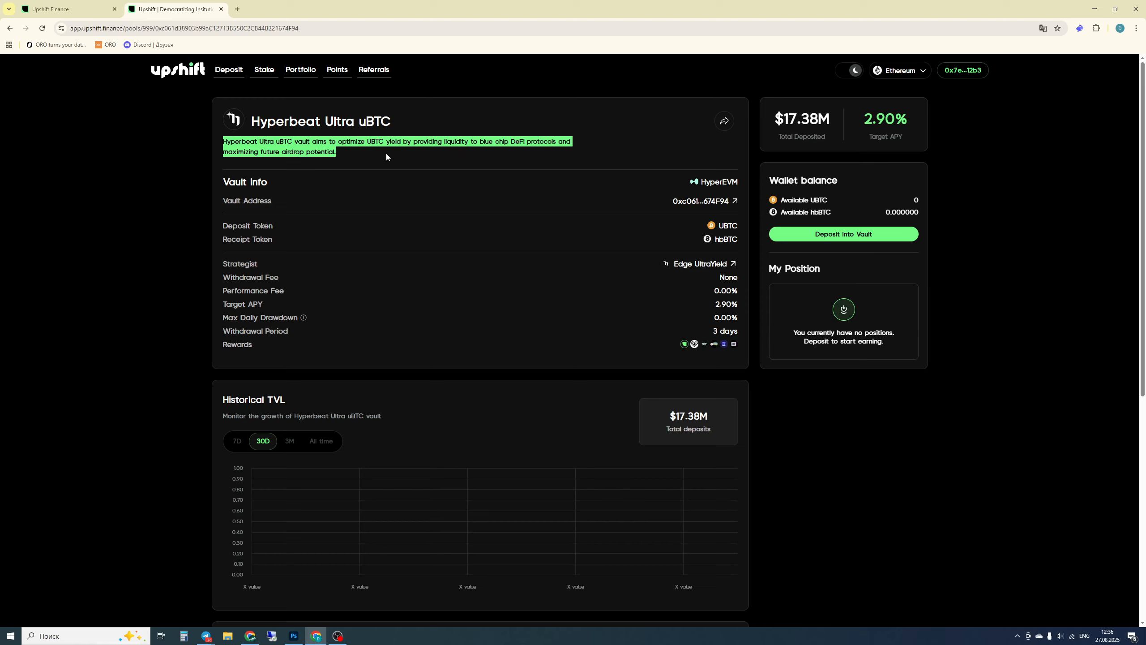
pyautogui.click(314, 149)
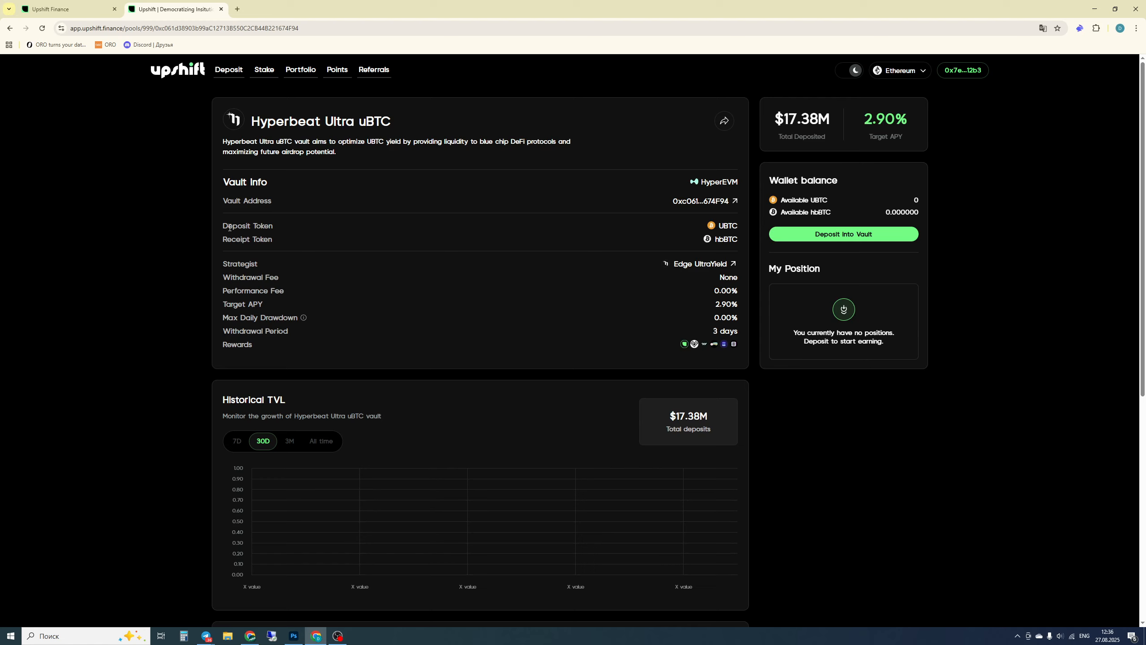
# Examine the vault's deposit token, withdrawal and performance fees, target APY, max daily drawdown, withdrawal period and rewards.
pyautogui.moveTo(224, 227); pyautogui.dragTo(277, 227)
pyautogui.click(229, 243)
pyautogui.moveTo(225, 278); pyautogui.dragTo(287, 281)
pyautogui.doubleClick(728, 277)
pyautogui.click(229, 292)
pyautogui.moveTo(226, 293); pyautogui.dragTo(296, 293)
pyautogui.moveTo(715, 291); pyautogui.dragTo(734, 291)
pyautogui.moveTo(226, 304); pyautogui.dragTo(268, 304)
pyautogui.click(228, 324)
pyautogui.moveTo(244, 322)
pyautogui.moveTo(720, 318); pyautogui.dragTo(738, 319)
pyautogui.moveTo(224, 331); pyautogui.dragTo(289, 331)
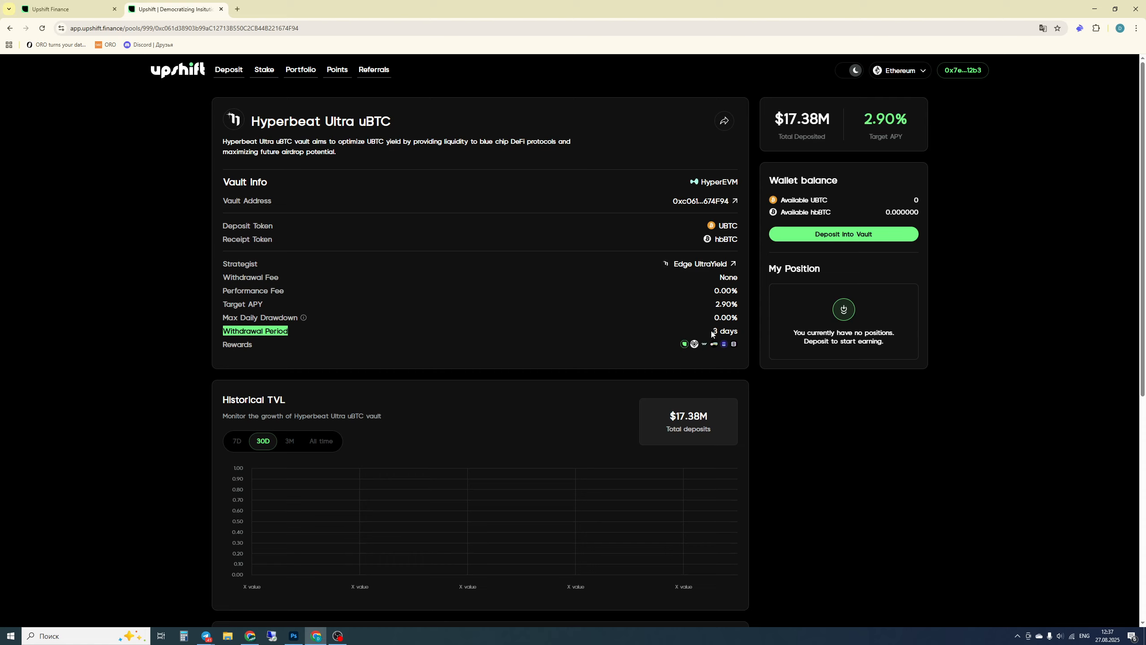
pyautogui.moveTo(712, 332); pyautogui.dragTo(739, 331)
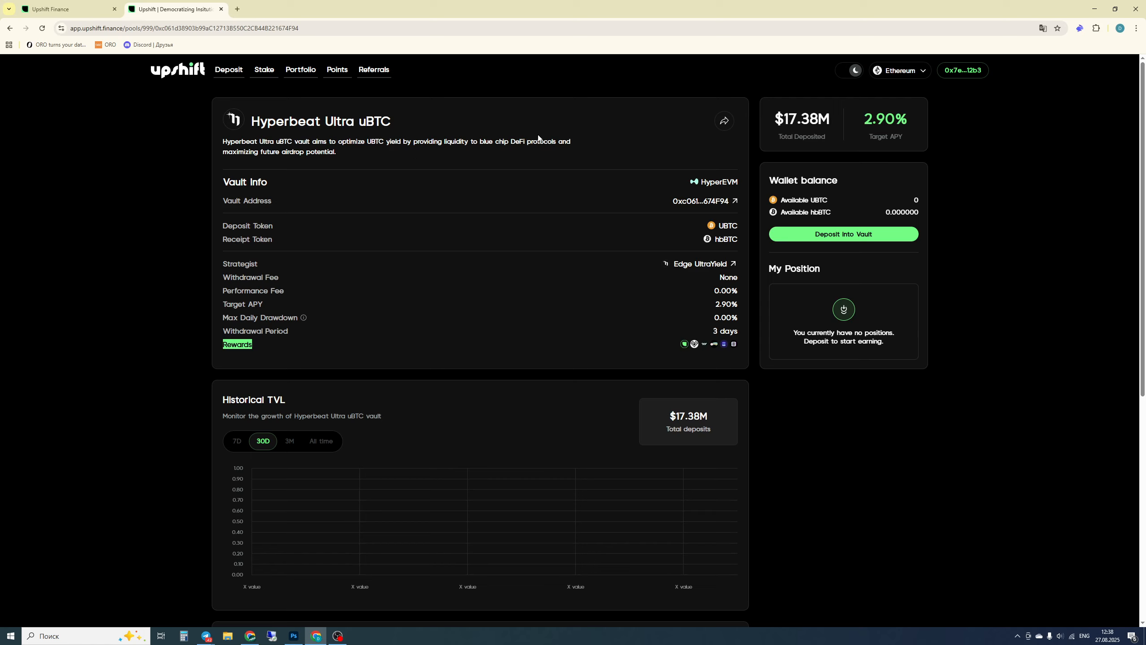
# Open the Points program page and read the limited deposit boost, the active rewards and the ways to earn points.
pyautogui.click(336, 73)
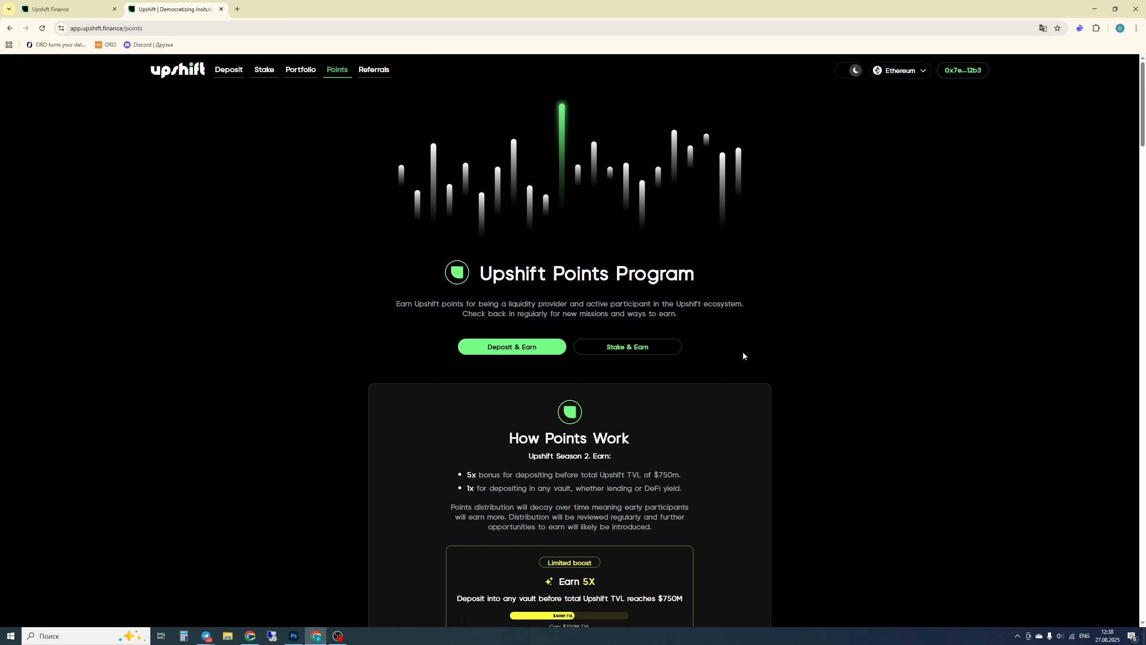
pyautogui.scroll(-2, 744, 355)
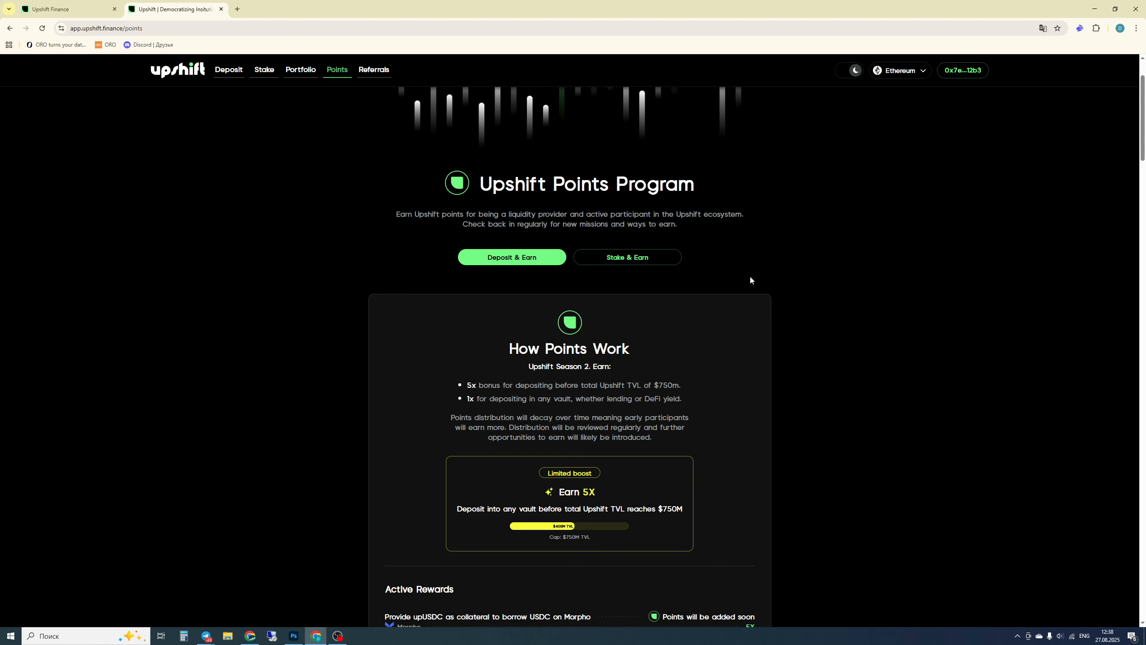
pyautogui.scroll(-2, 703, 345)
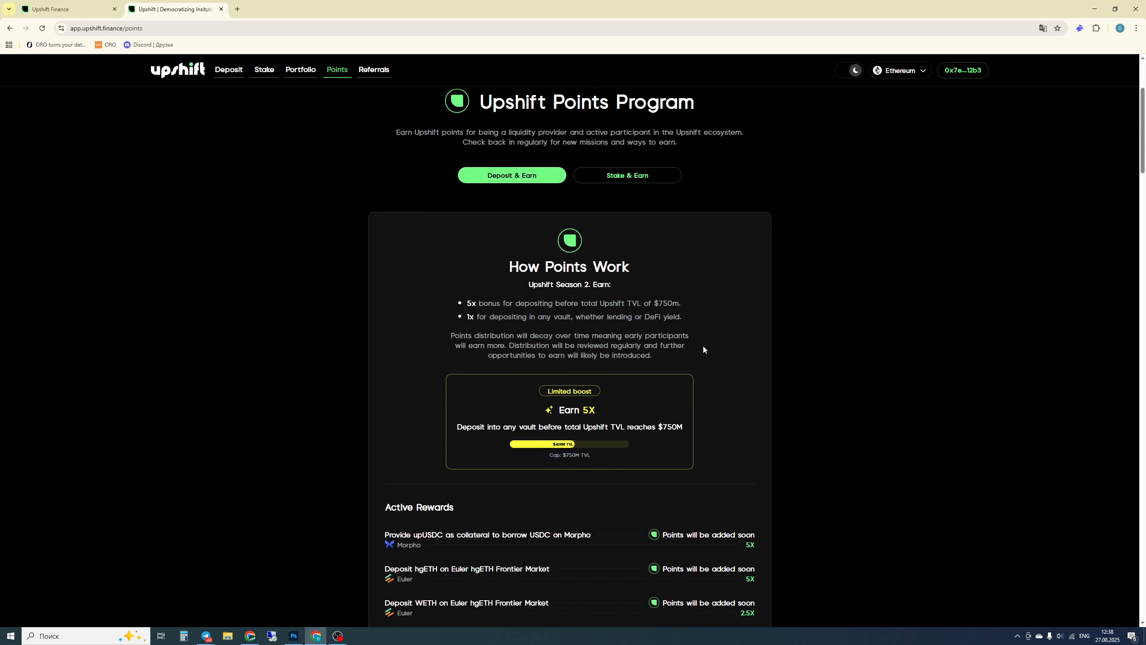
pyautogui.scroll(-2, 722, 362)
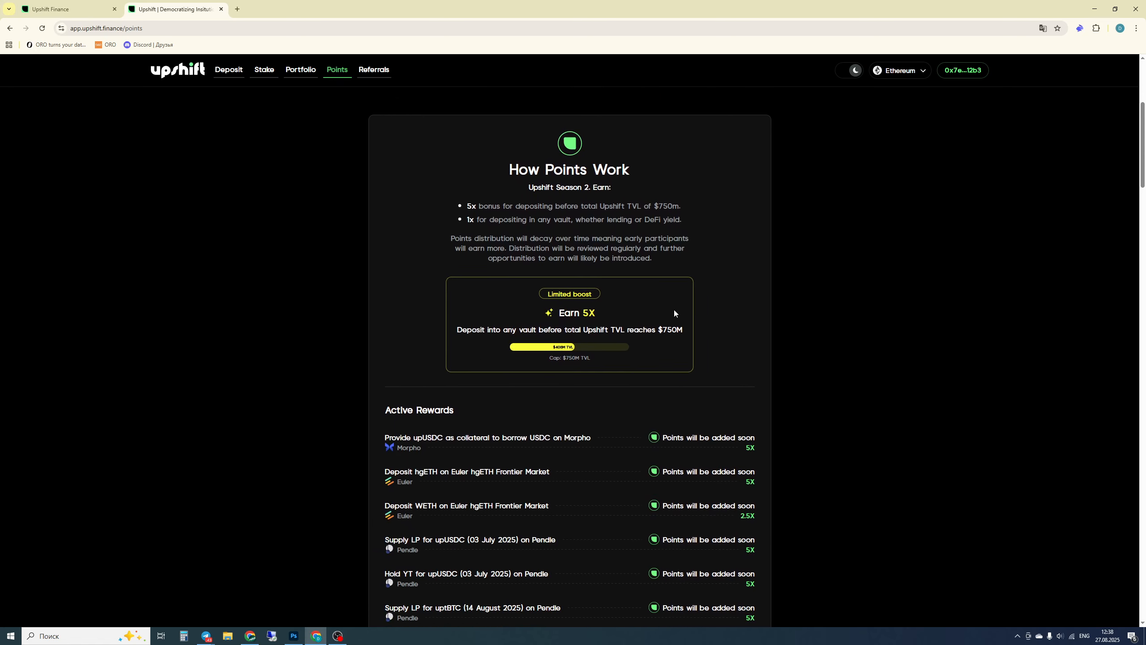
pyautogui.moveTo(459, 331); pyautogui.dragTo(677, 335)
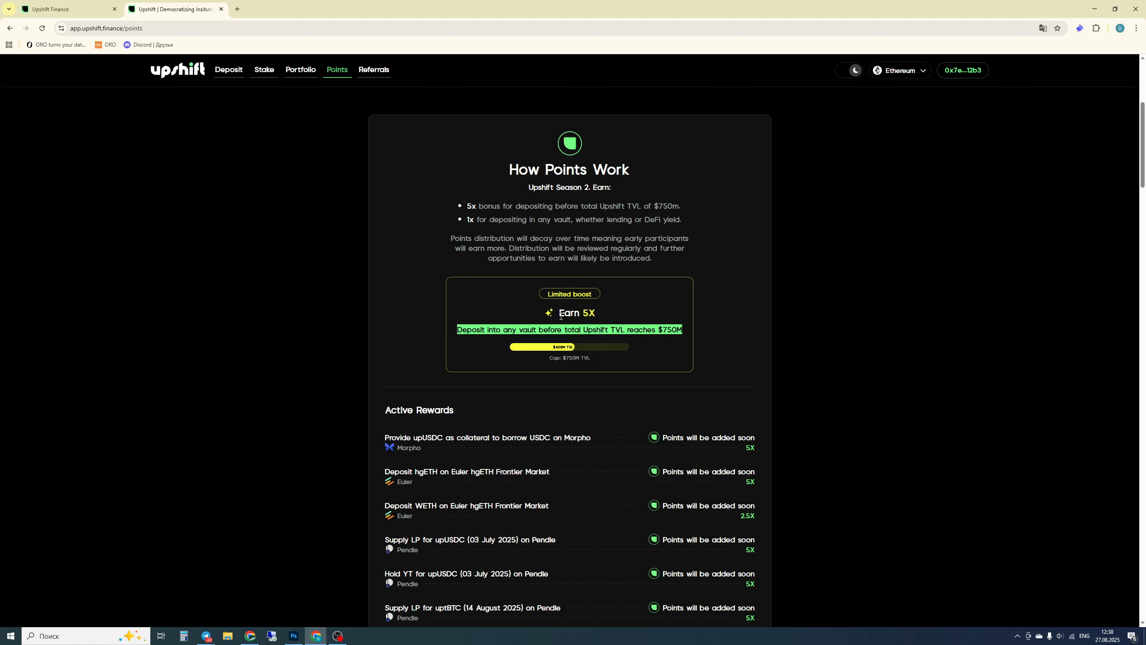
pyautogui.moveTo(561, 316); pyautogui.dragTo(617, 313)
pyautogui.click(751, 324)
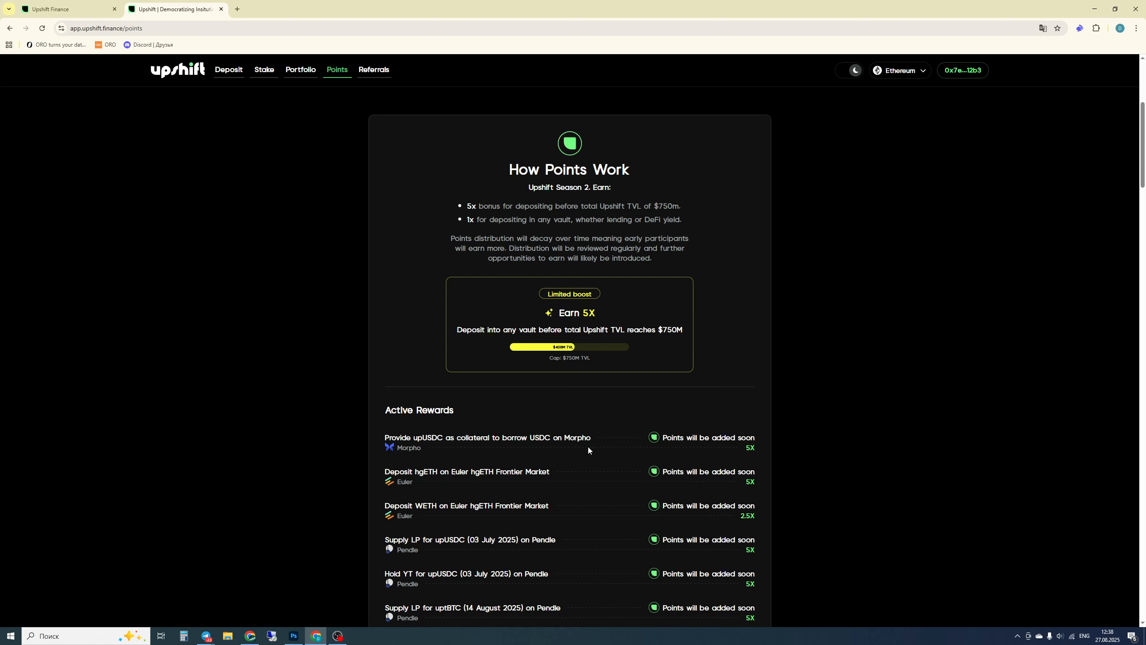
pyautogui.scroll(-5, 466, 426)
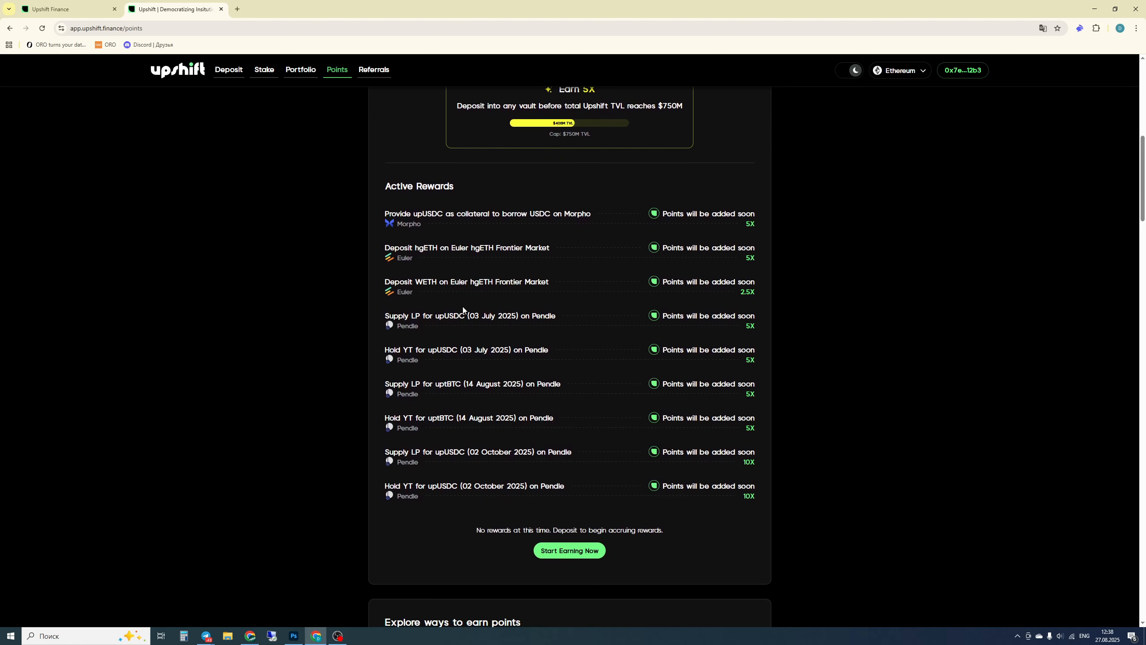
pyautogui.scroll(-6, 622, 316)
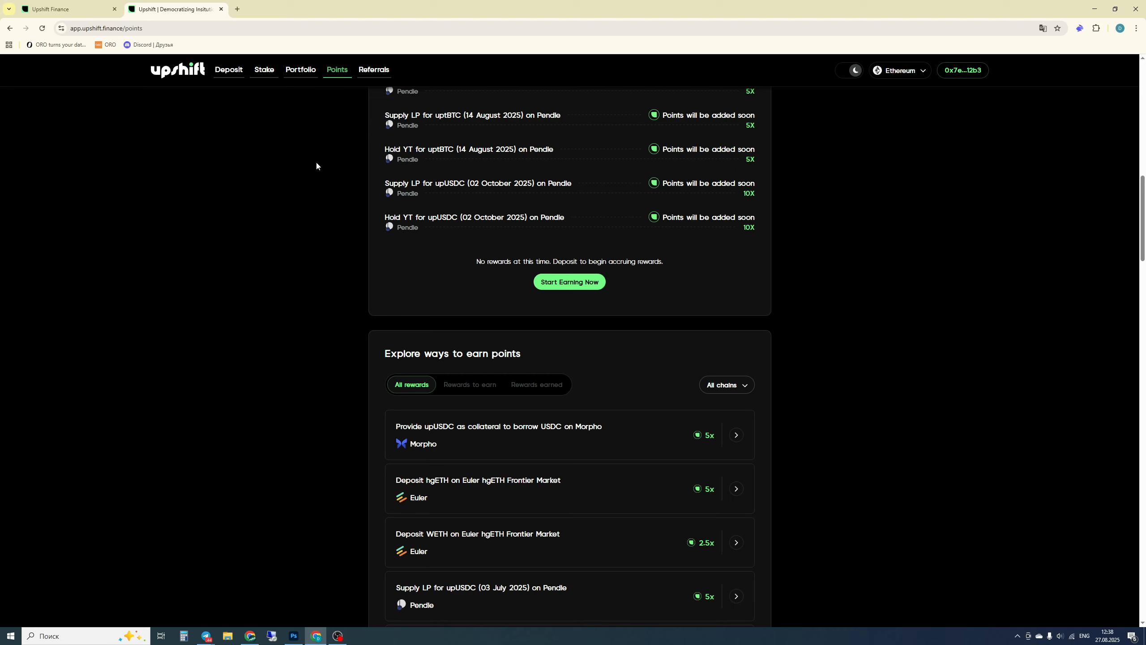
# Return to the Deposit page, check the chain filter options, and filter the pools by the USDC token.
pyautogui.click(239, 74)
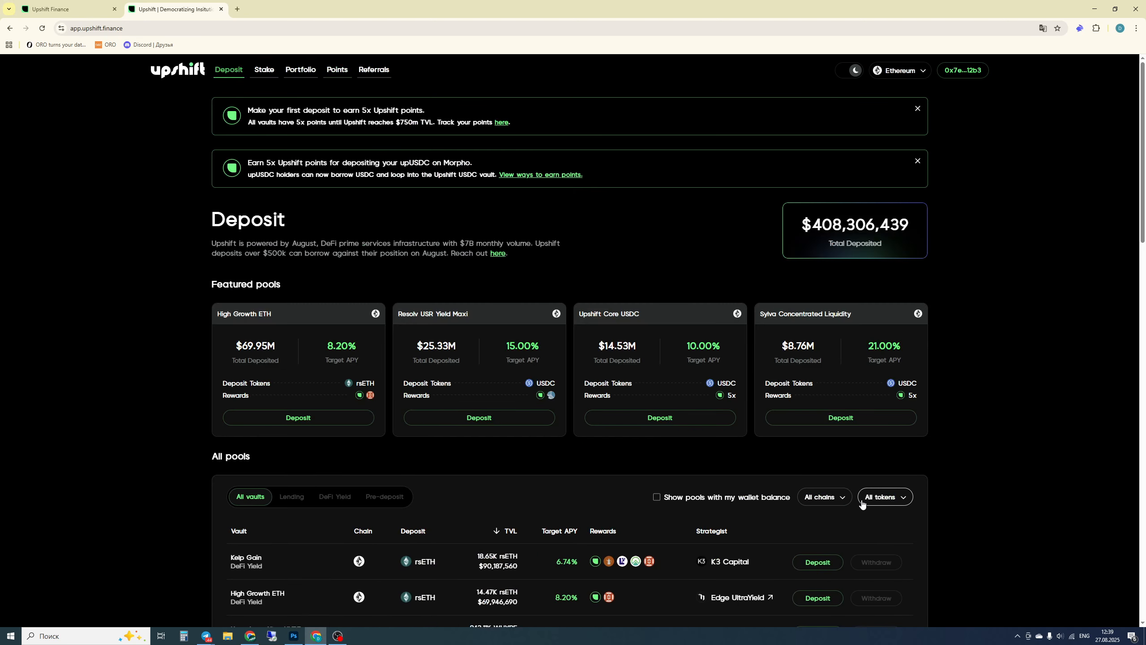
pyautogui.click(832, 497)
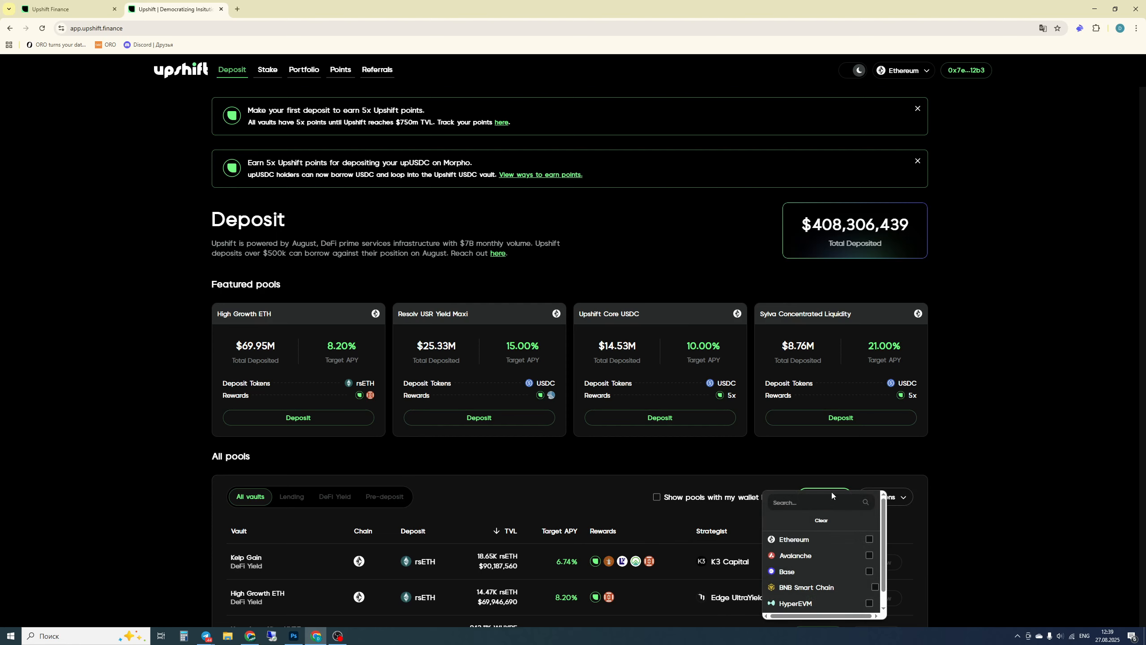
pyautogui.click(964, 480)
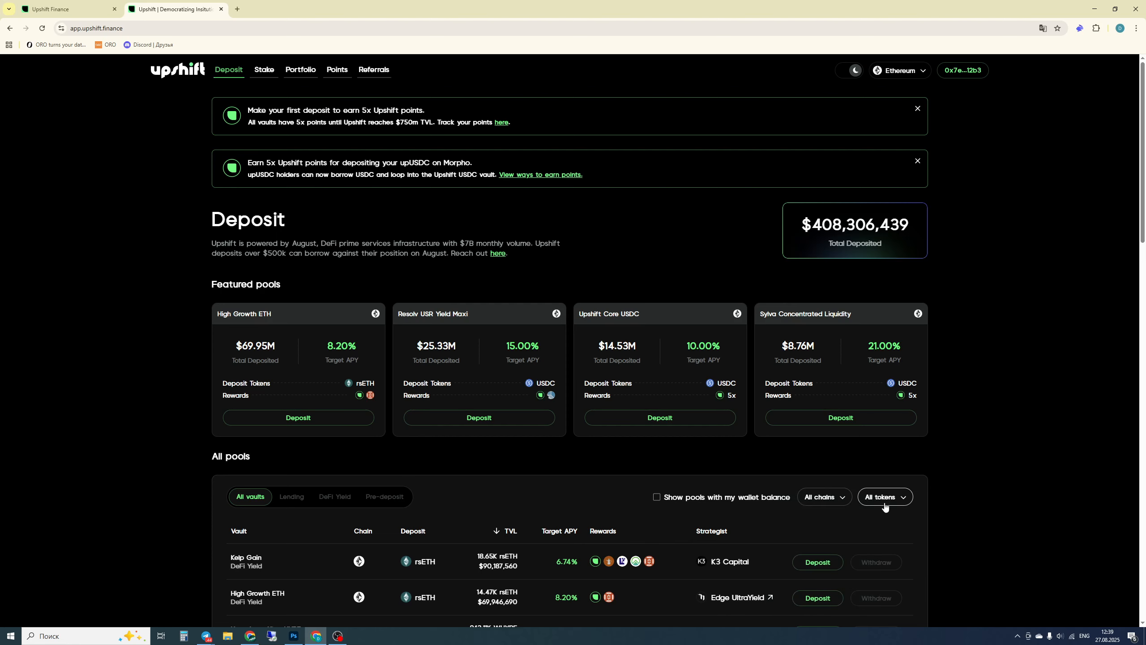
pyautogui.click(885, 502)
pyautogui.click(923, 471)
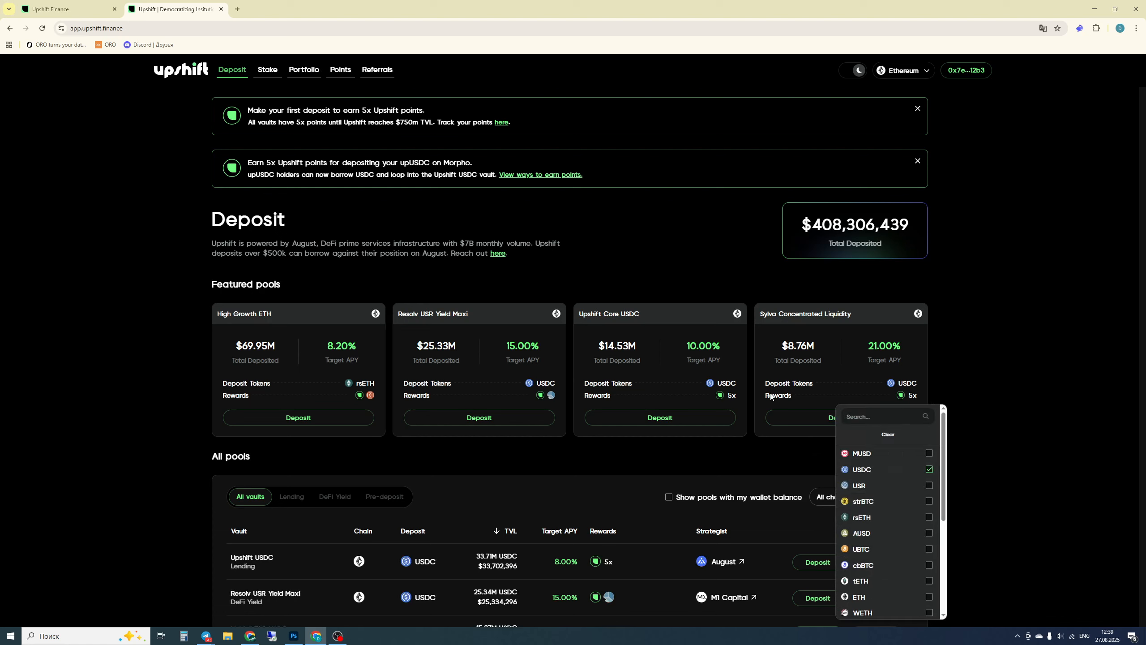
pyautogui.click(985, 351)
pyautogui.scroll(-2, 985, 352)
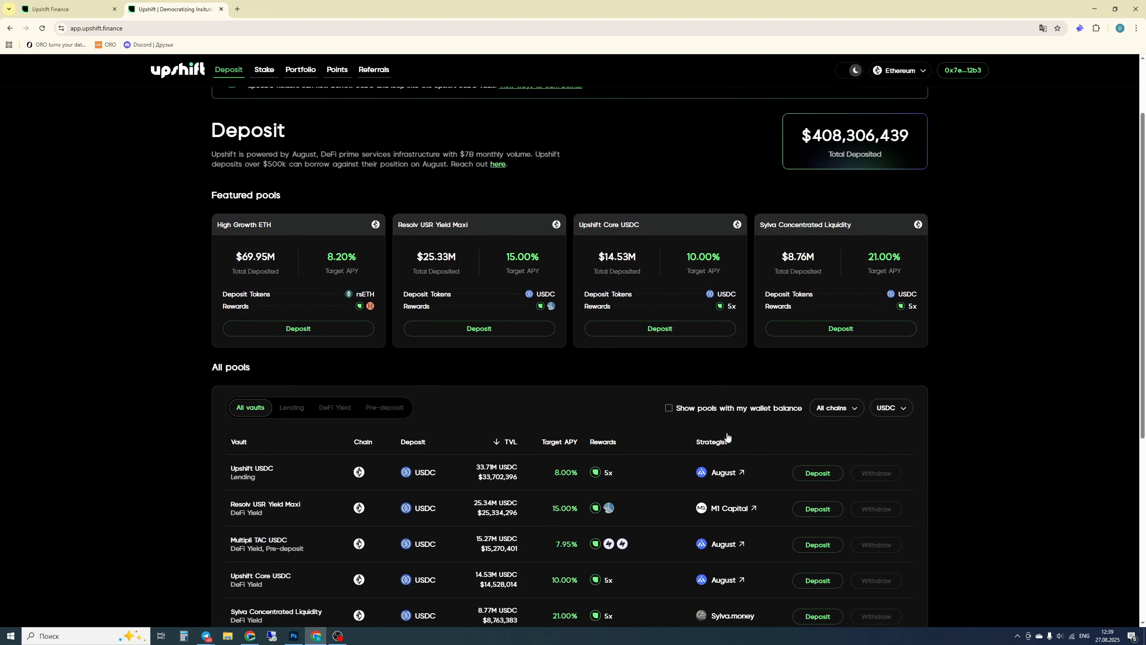
# Open the Upshift USDC vault and review its deposit token and target APY.
pyautogui.click(254, 475)
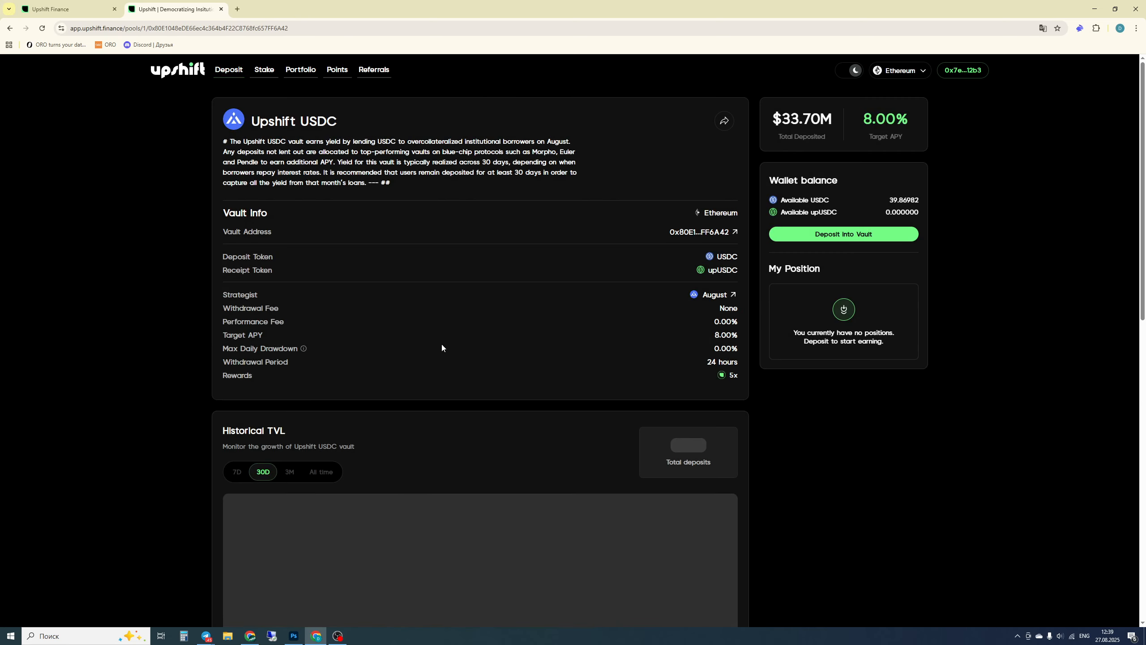
pyautogui.moveTo(223, 257); pyautogui.dragTo(279, 259)
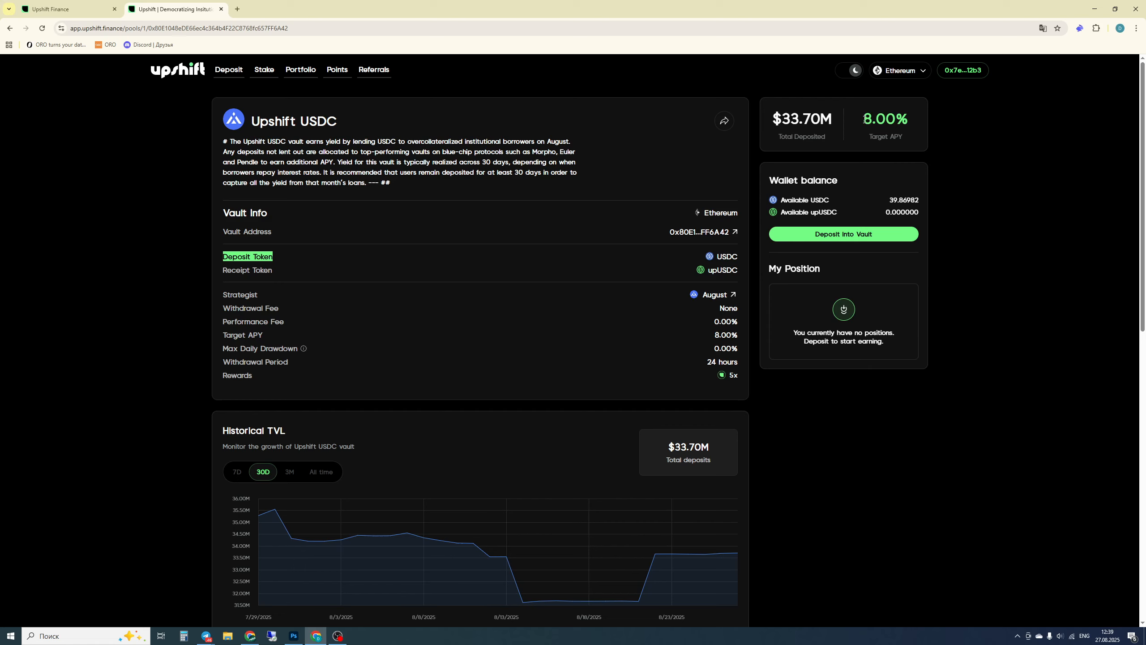
pyautogui.moveTo(864, 119); pyautogui.dragTo(905, 116)
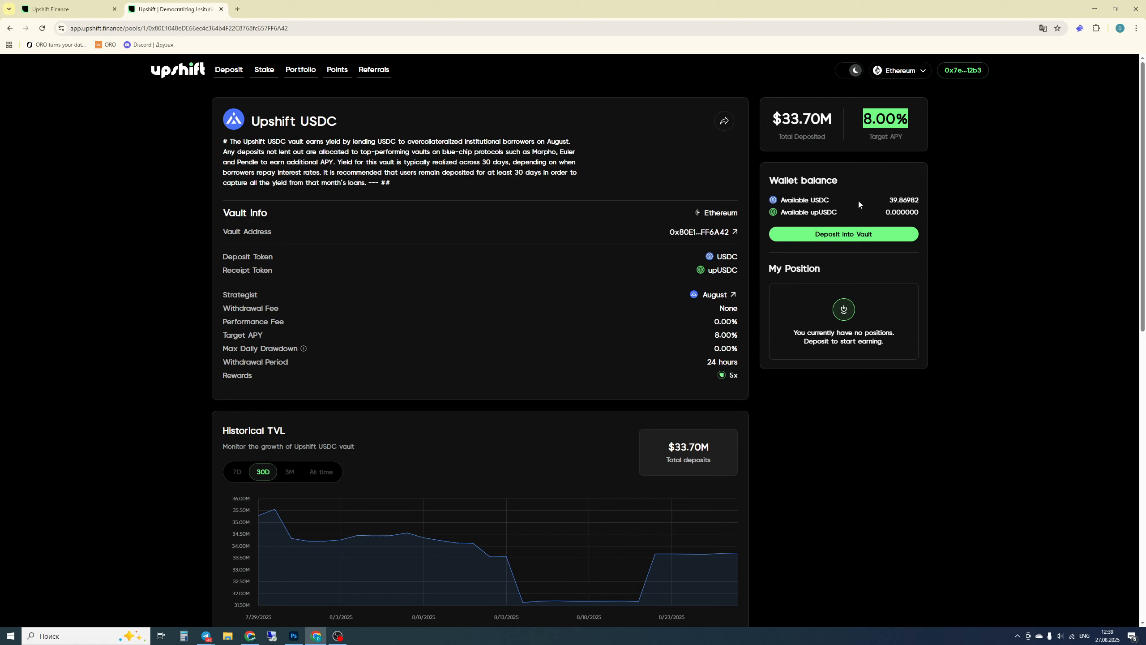
# Enter a 20 USDC deposit into the vault, sign the token approval, and open the Rabby wallet to check the transaction.
pyautogui.click(843, 234)
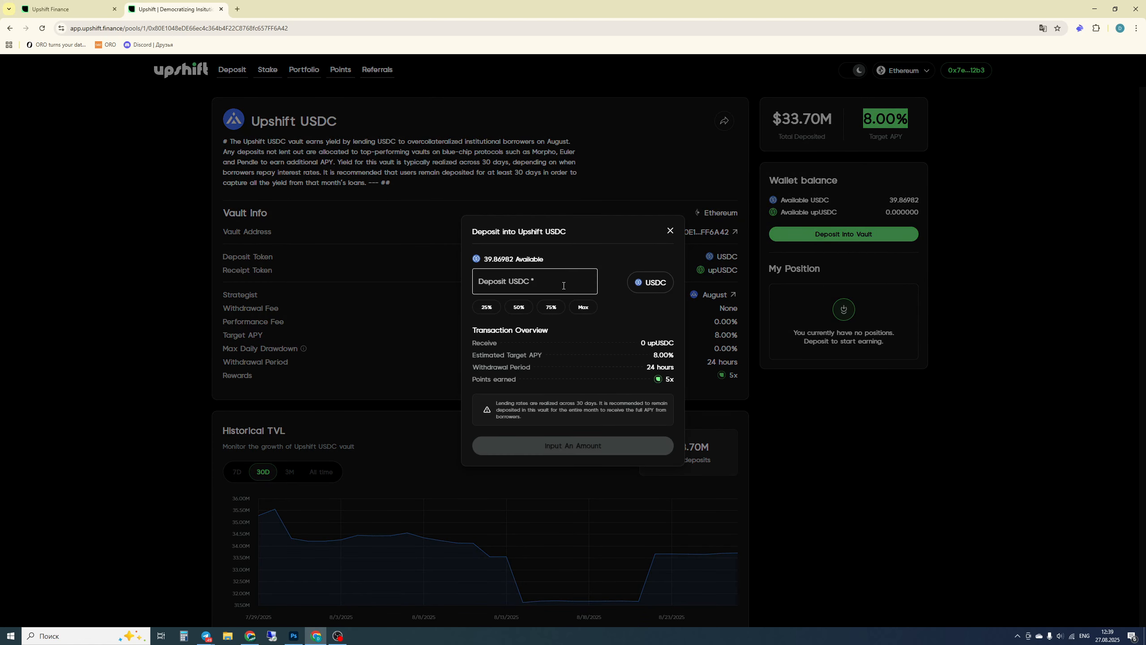
pyautogui.click(564, 280)
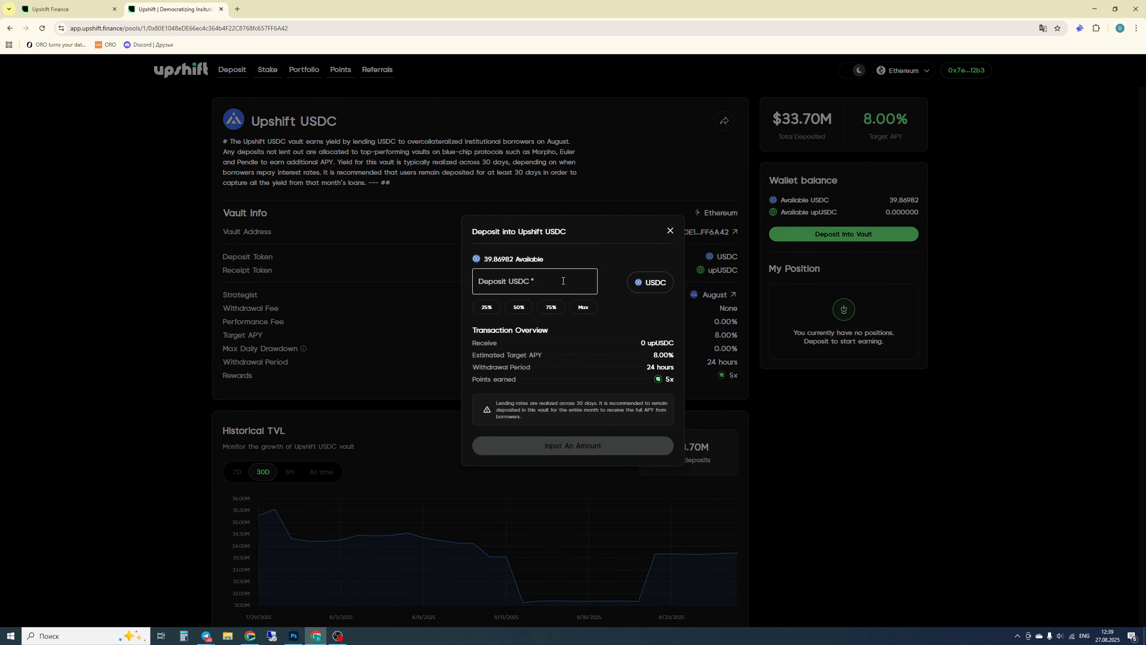
pyautogui.write('20')
pyautogui.click(564, 445)
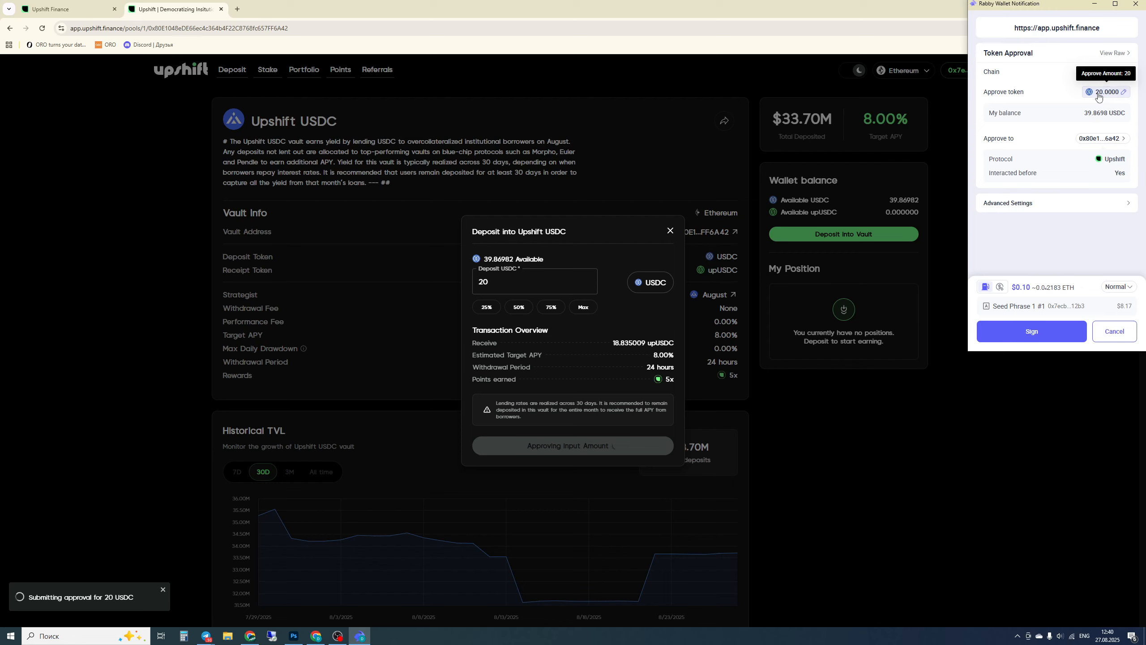
pyautogui.click(1052, 332)
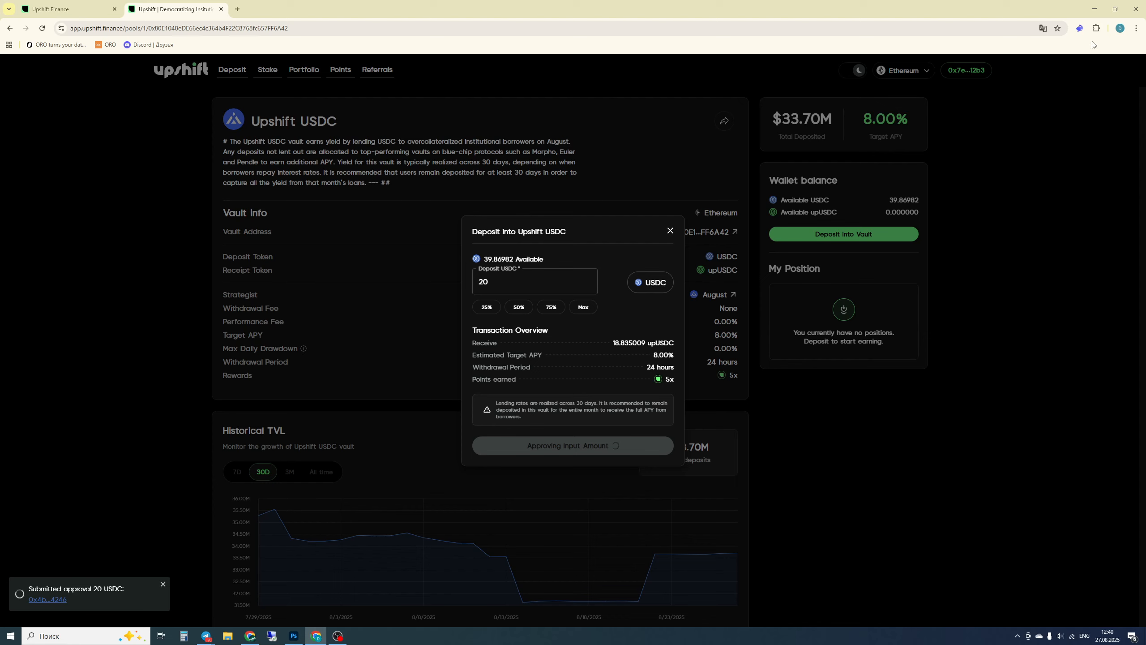
pyautogui.click(1080, 28)
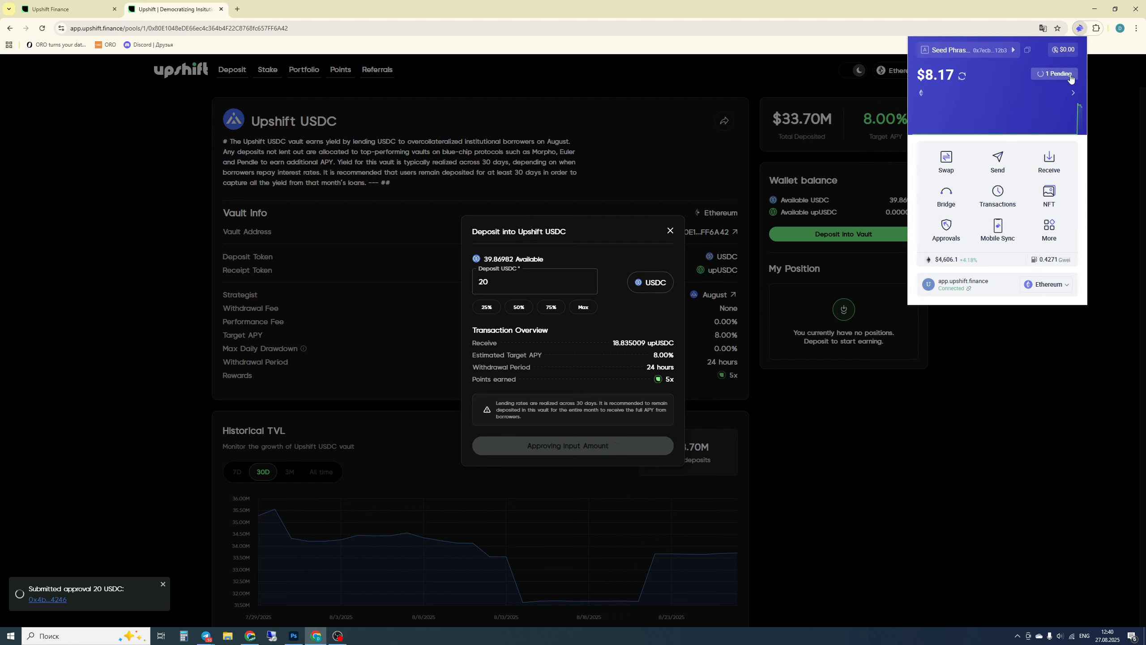
# Sign the 20 USDC deposit into the Upshift USDC vault, close its dialogs, and reload the vault page.
pyautogui.click(1081, 29)
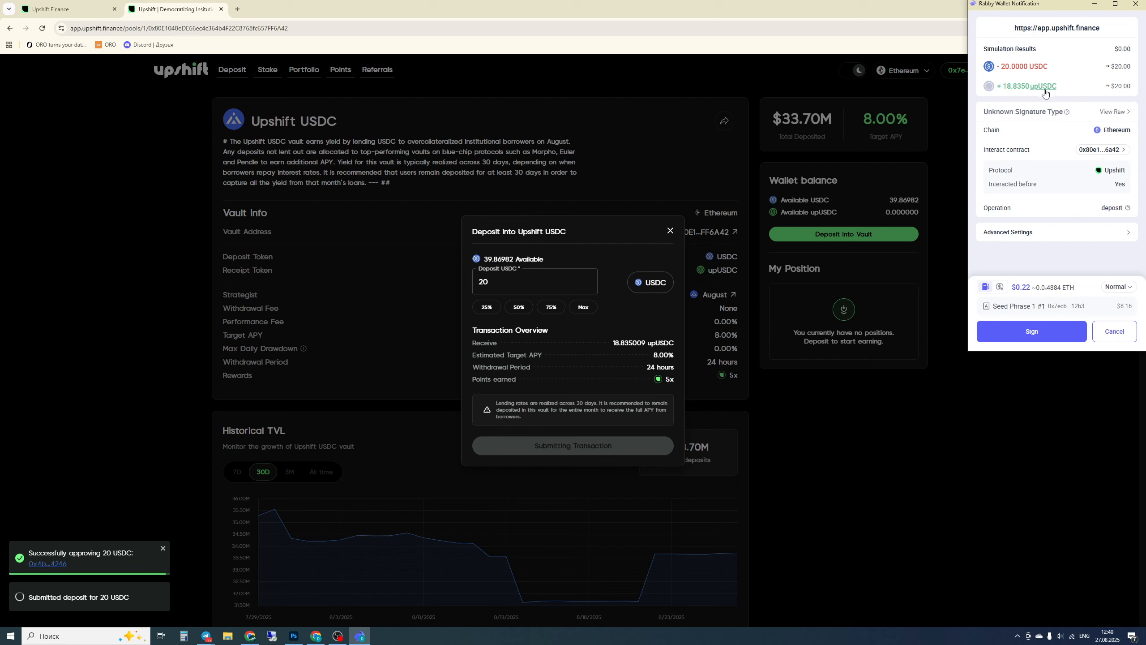
pyautogui.click(1019, 344)
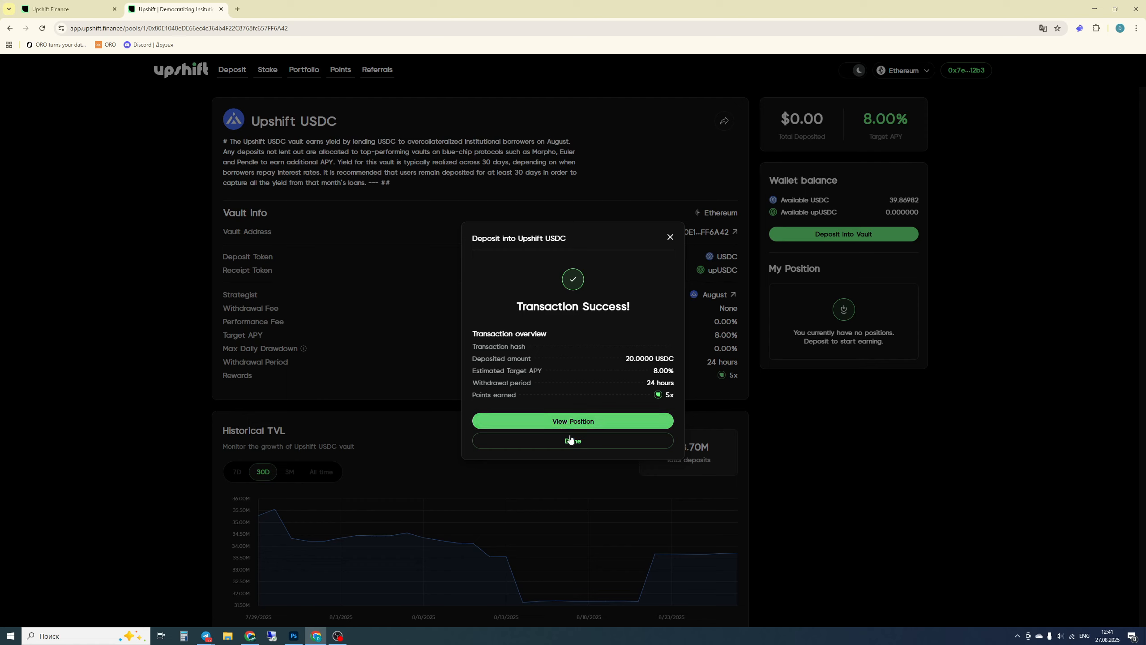
pyautogui.click(572, 445)
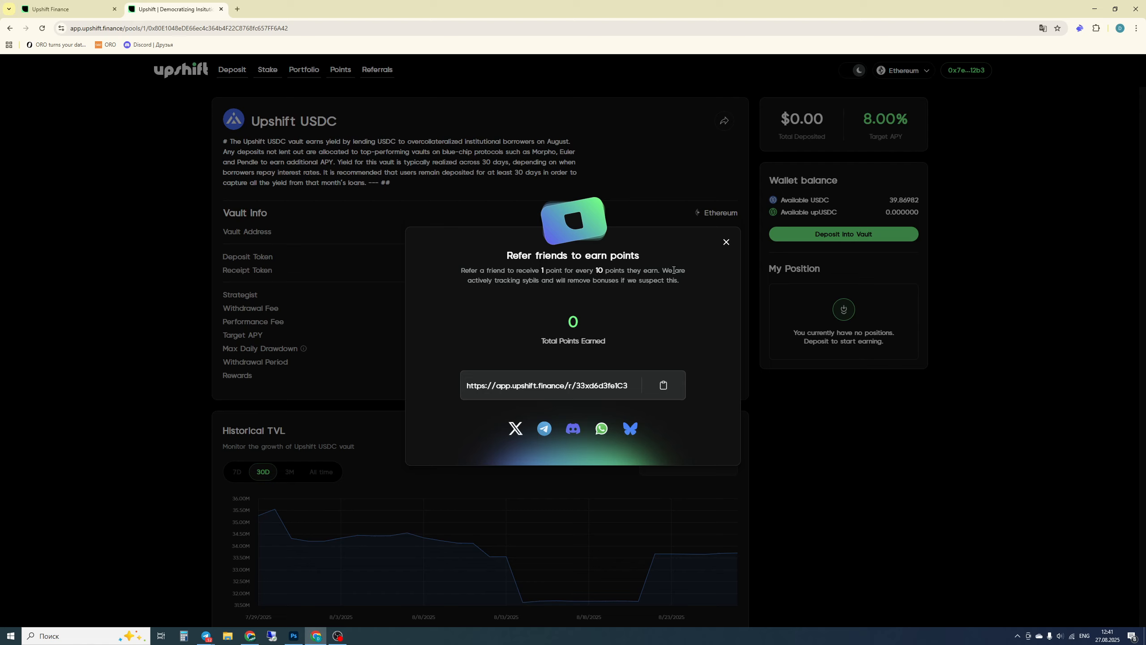
pyautogui.click(725, 244)
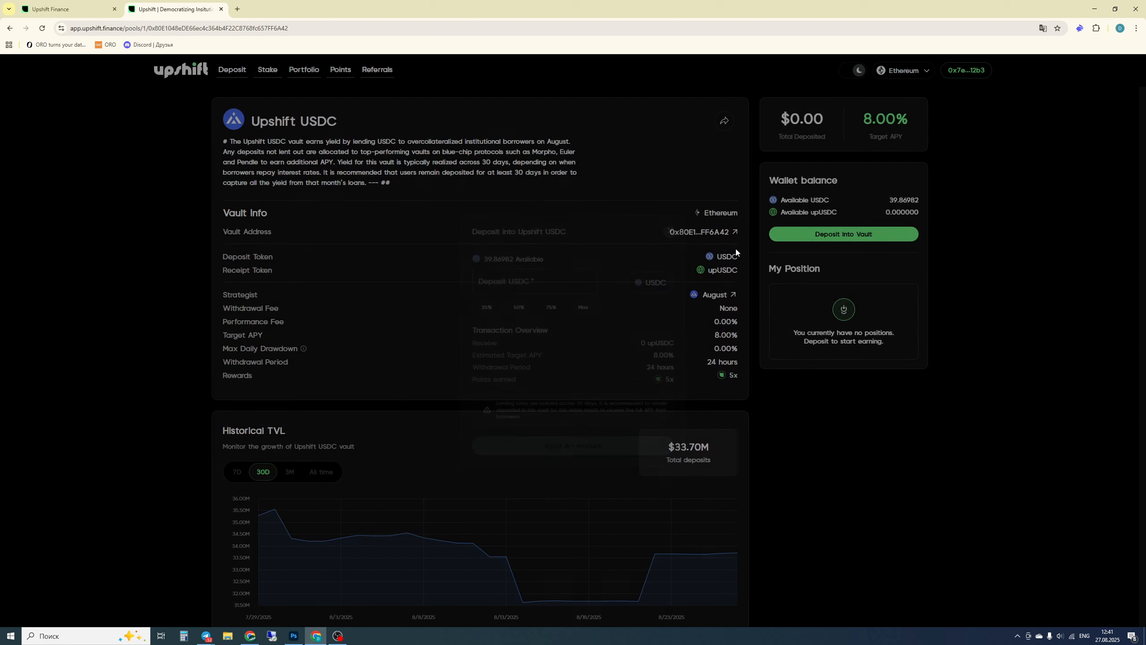
pyautogui.click(42, 28)
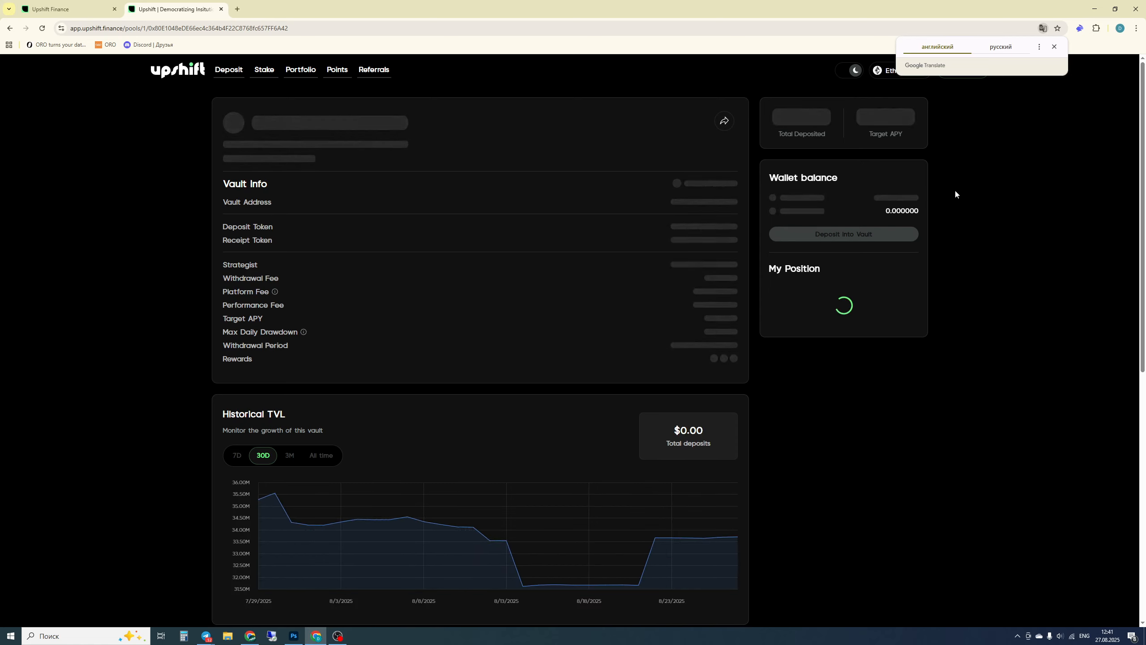
pyautogui.click(1054, 46)
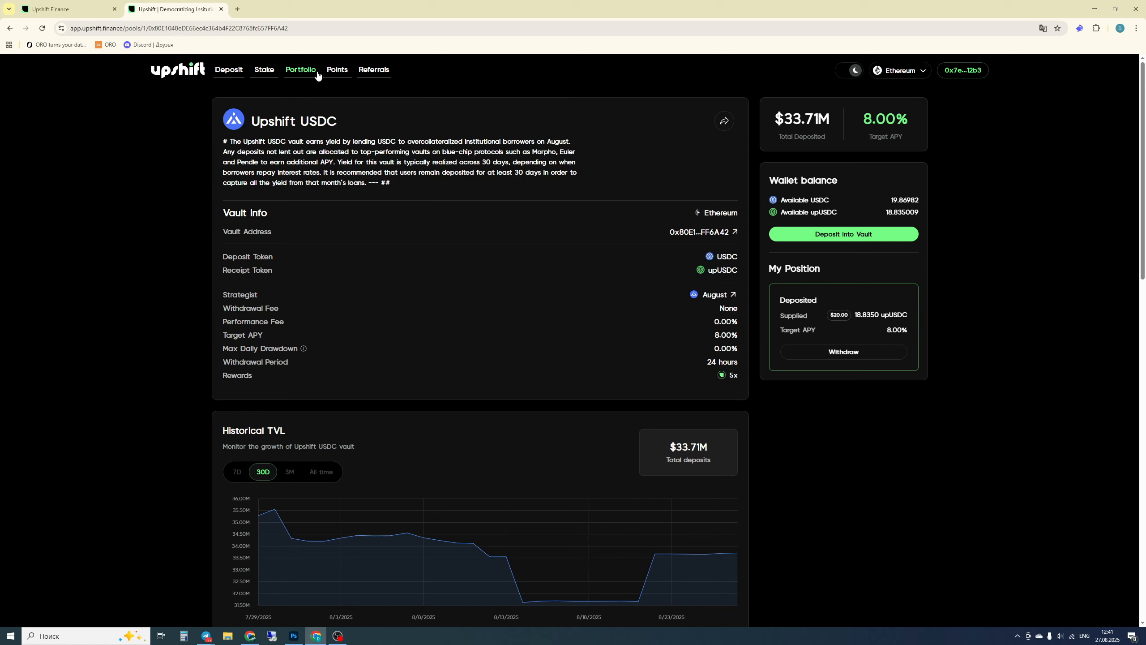
# On the Points page, find the reward for providing upUSDC as collateral on Morpho and open its upUSDC / USDC market.
pyautogui.click(341, 74)
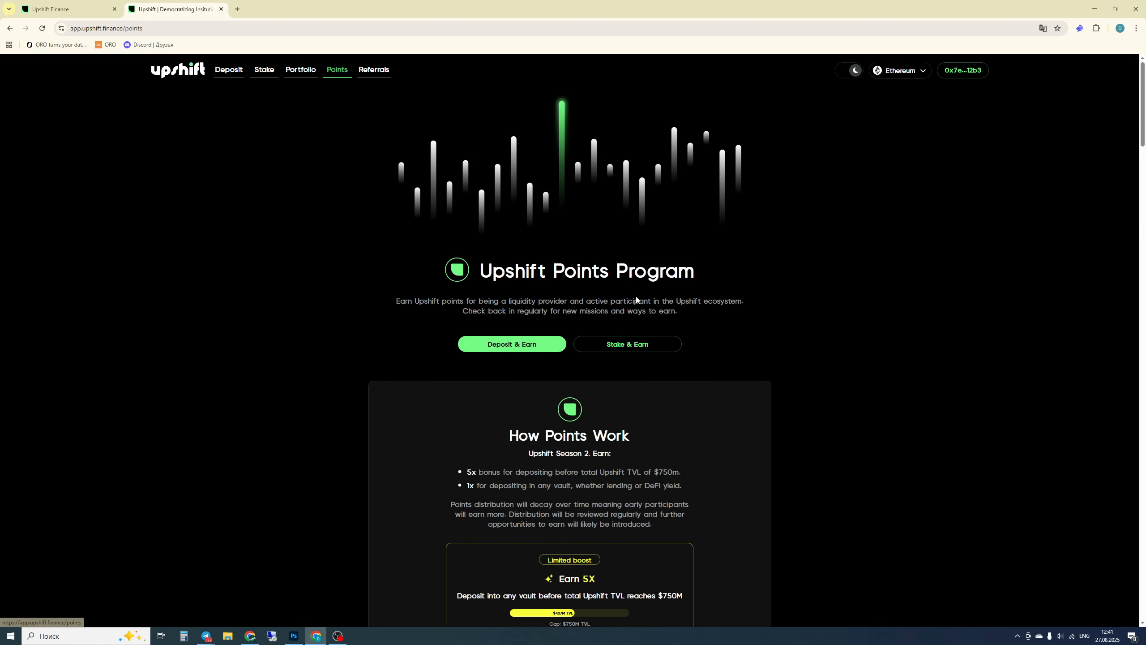
pyautogui.scroll(-5, 688, 336)
pyautogui.scroll(-8, 681, 344)
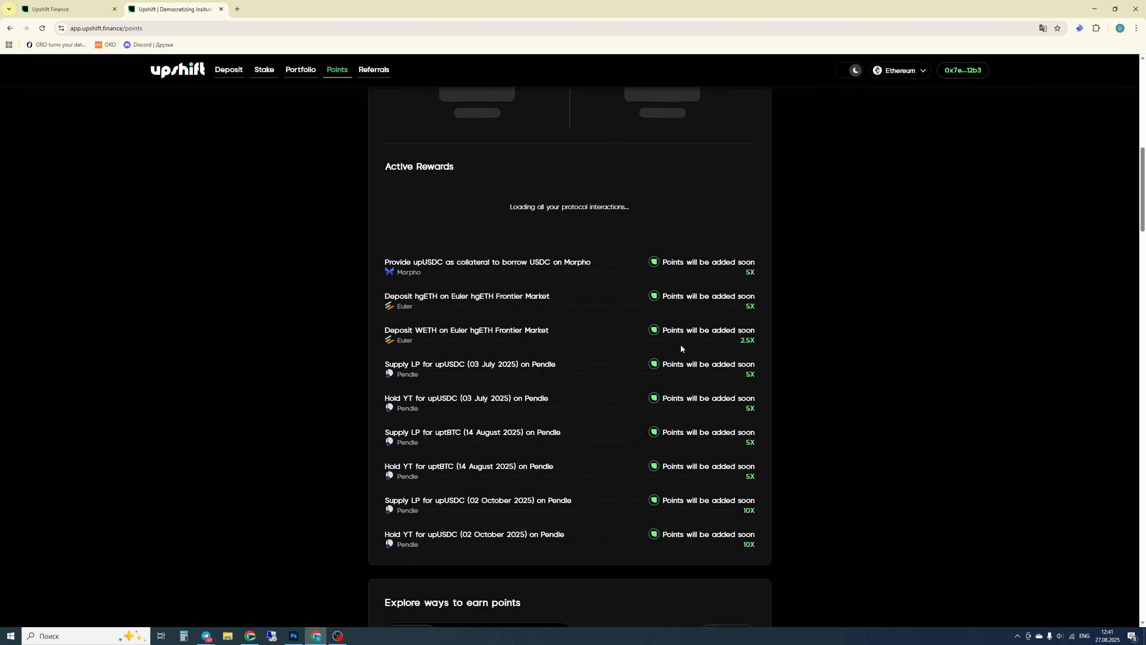
pyautogui.scroll(-3, 681, 345)
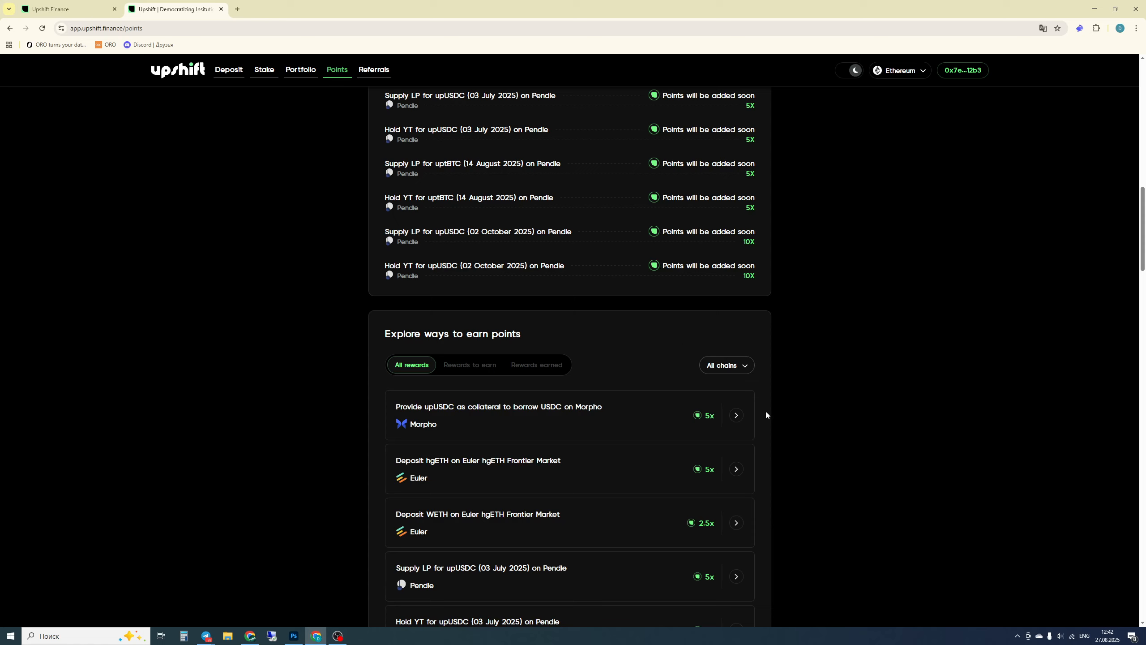
pyautogui.scroll(-1, 401, 435)
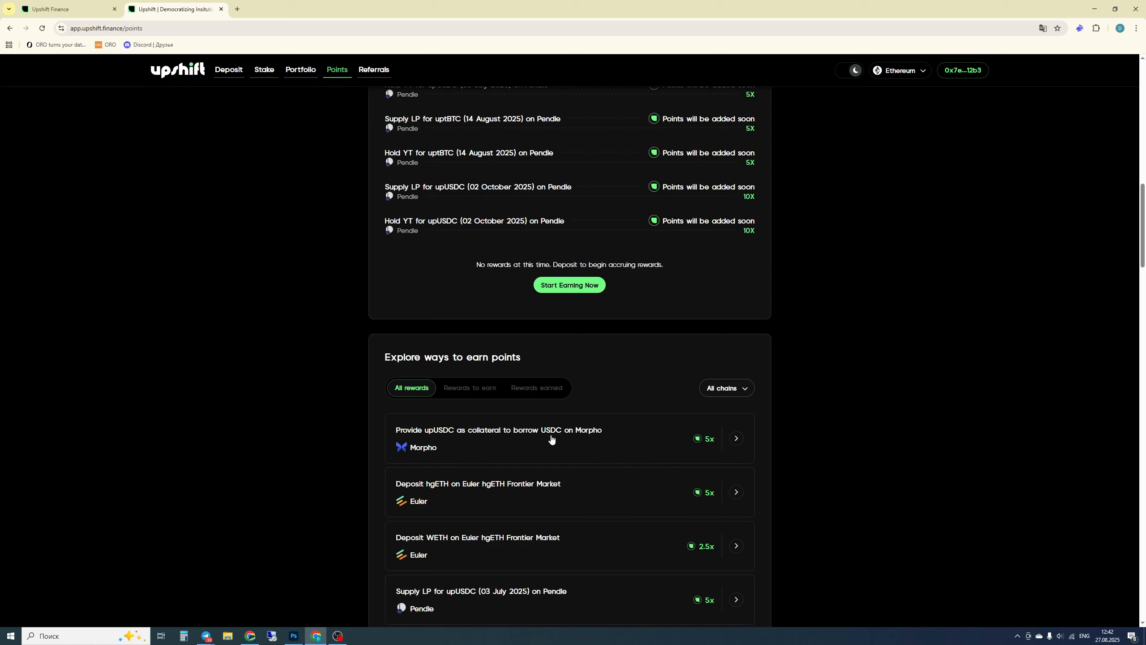
pyautogui.click(736, 439)
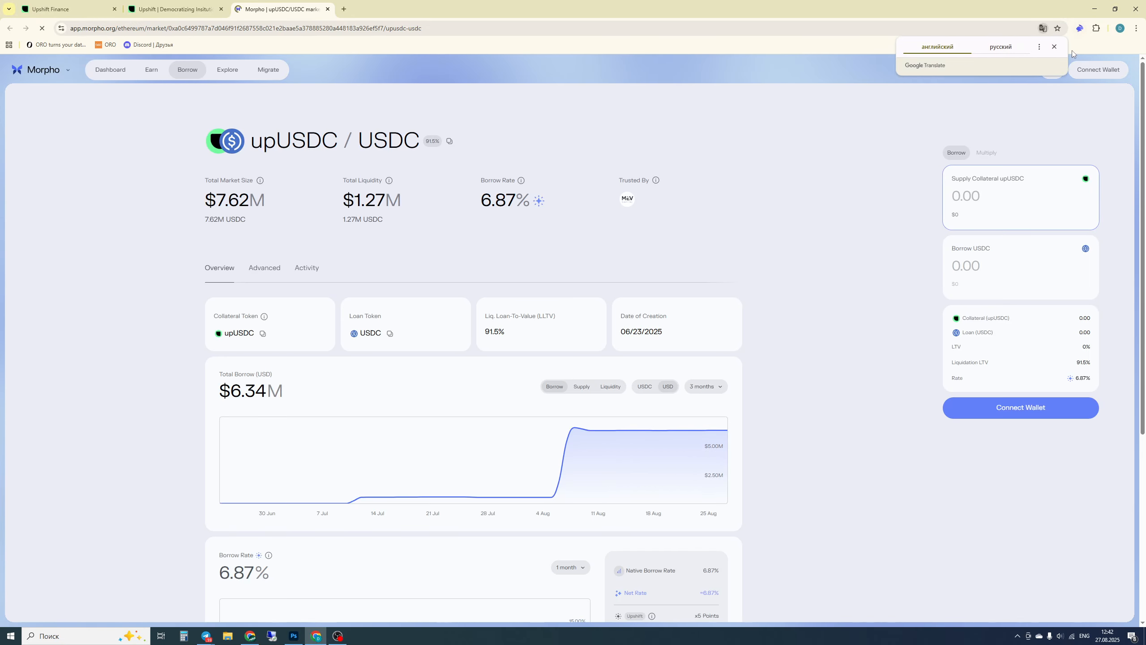
pyautogui.click(1054, 47)
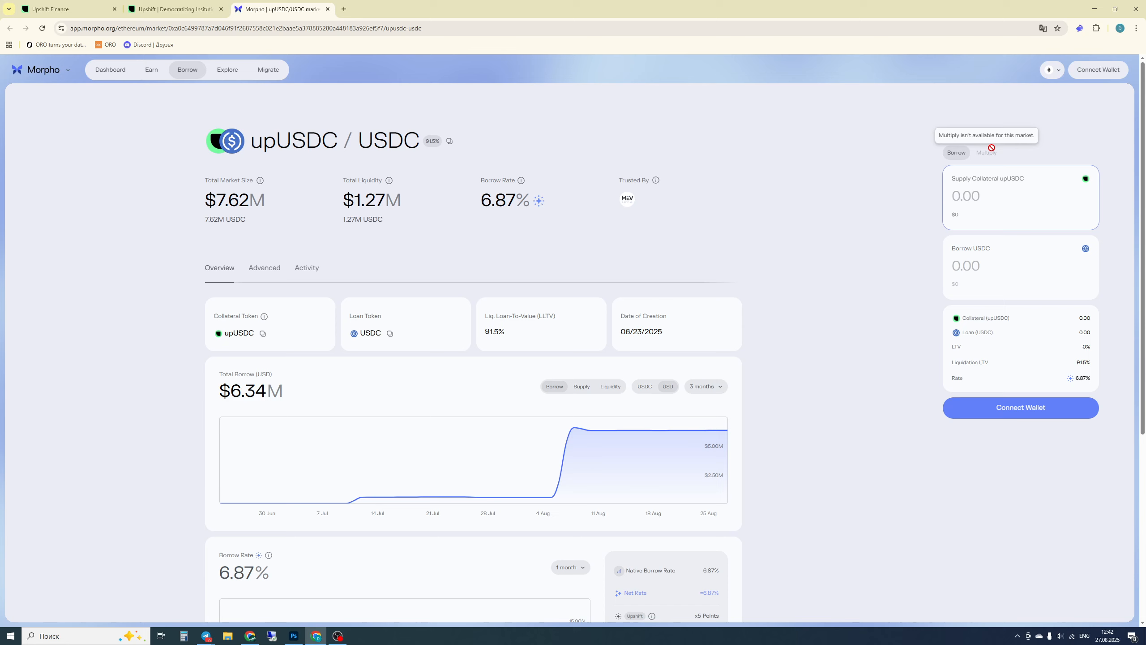
# Connect the Rabby Wallet to Morpho and approve the connection request.
pyautogui.click(1099, 70)
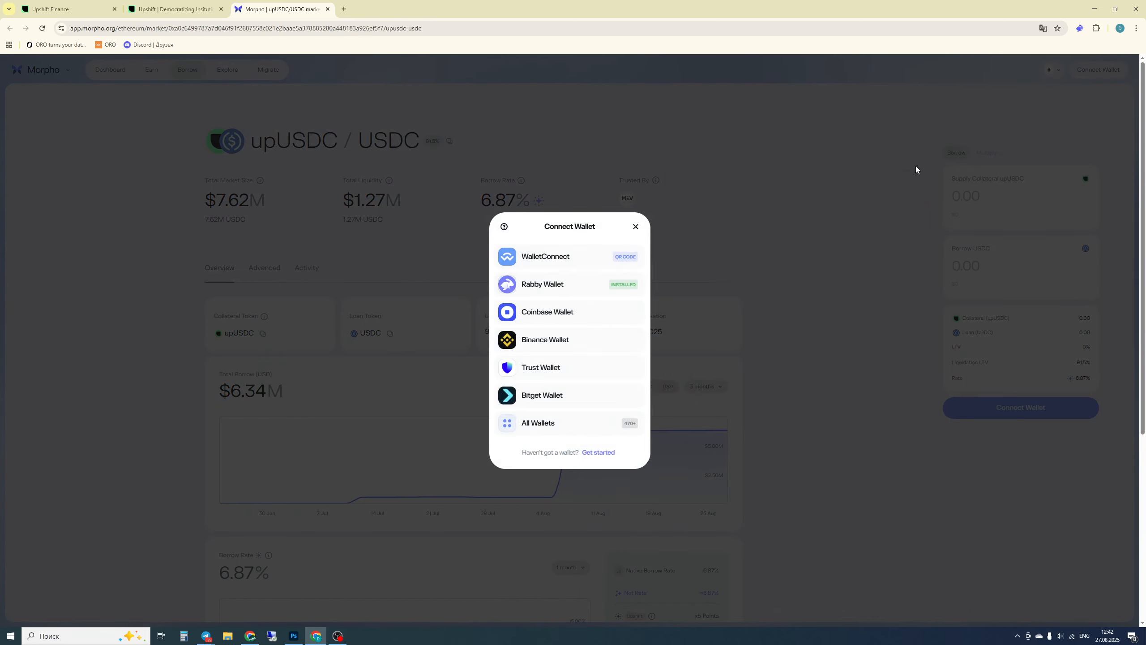
pyautogui.click(550, 284)
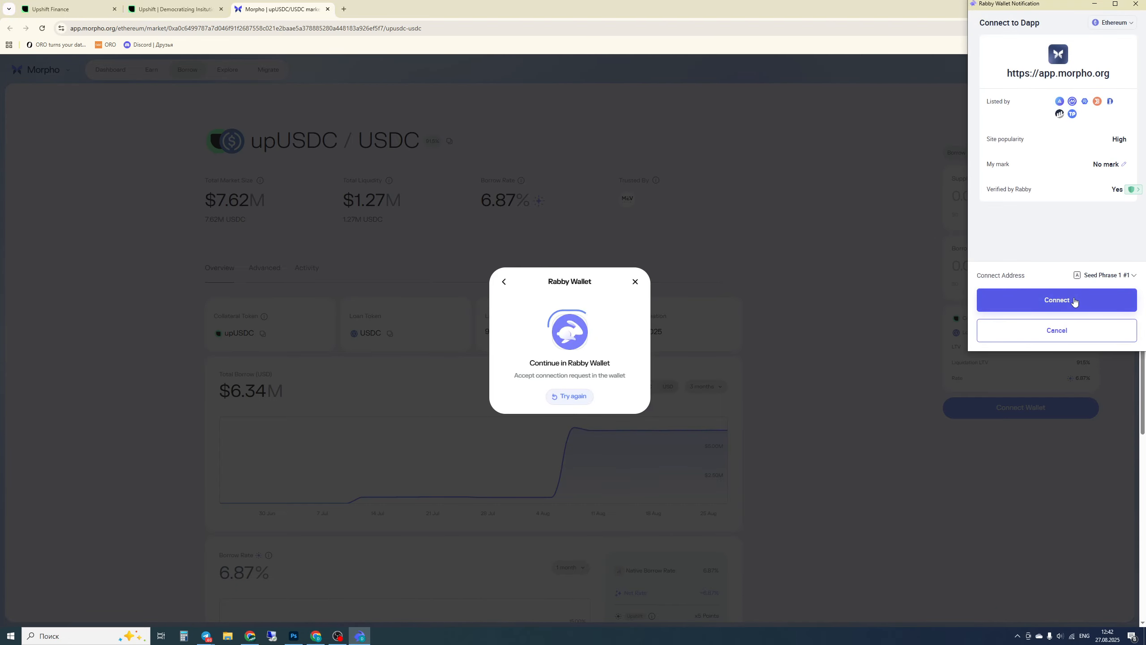
pyautogui.click(1074, 301)
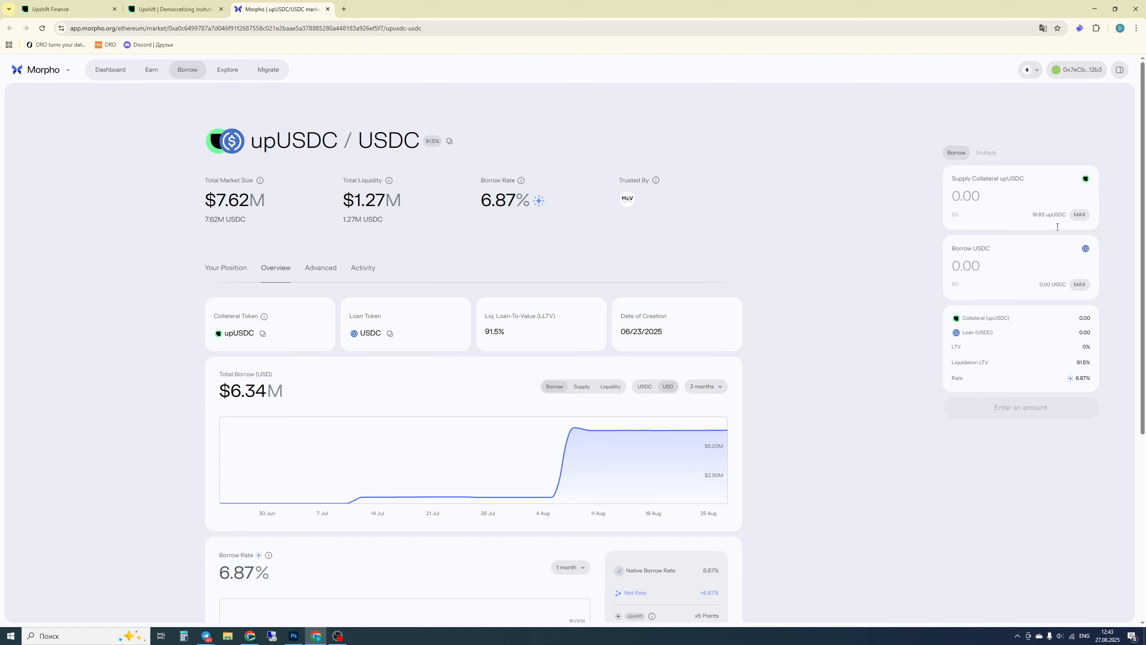
# Supply the maximum 18.835009 upUSDC as collateral to the Morpho market, signing the token approval and the transaction.
pyautogui.click(1080, 215)
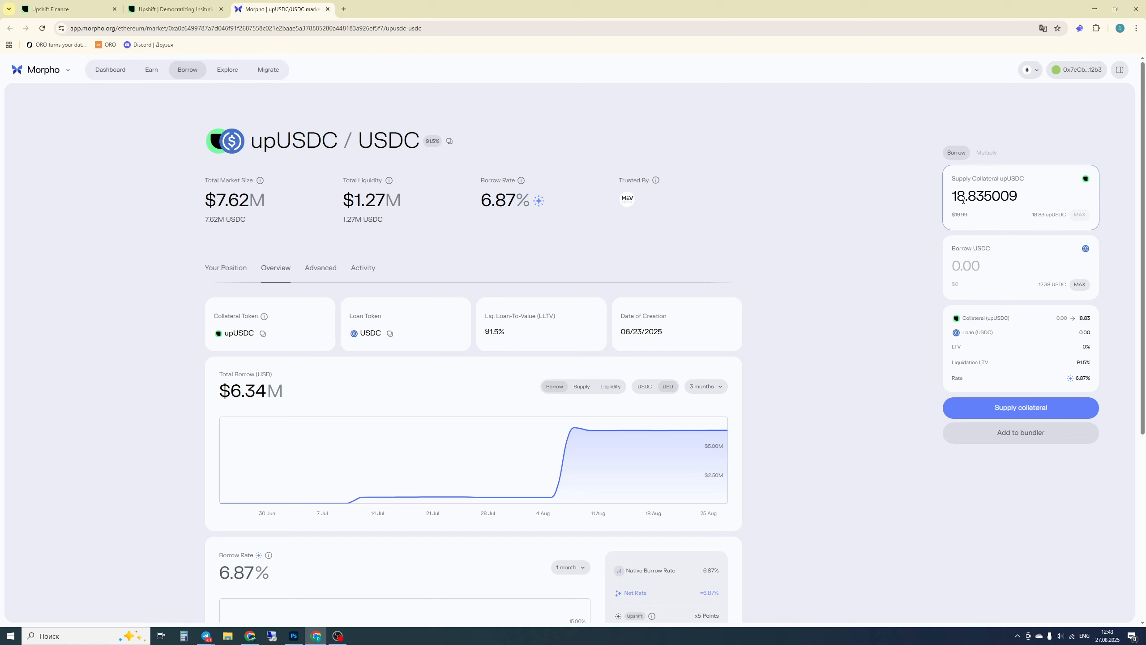
pyautogui.click(1013, 411)
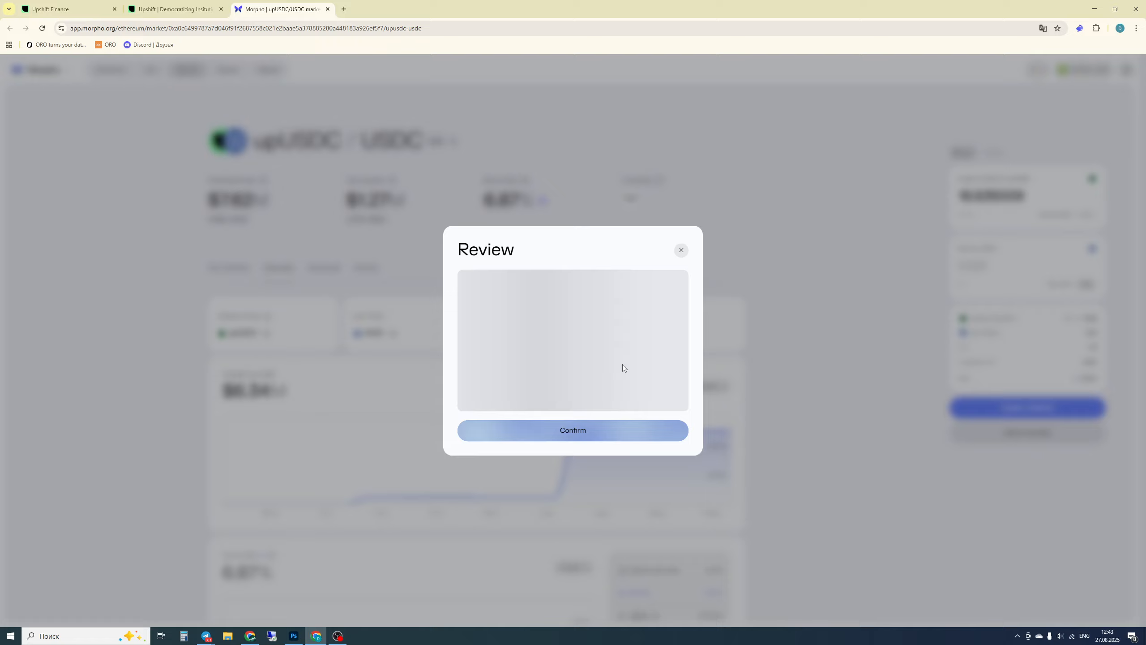
pyautogui.click(608, 437)
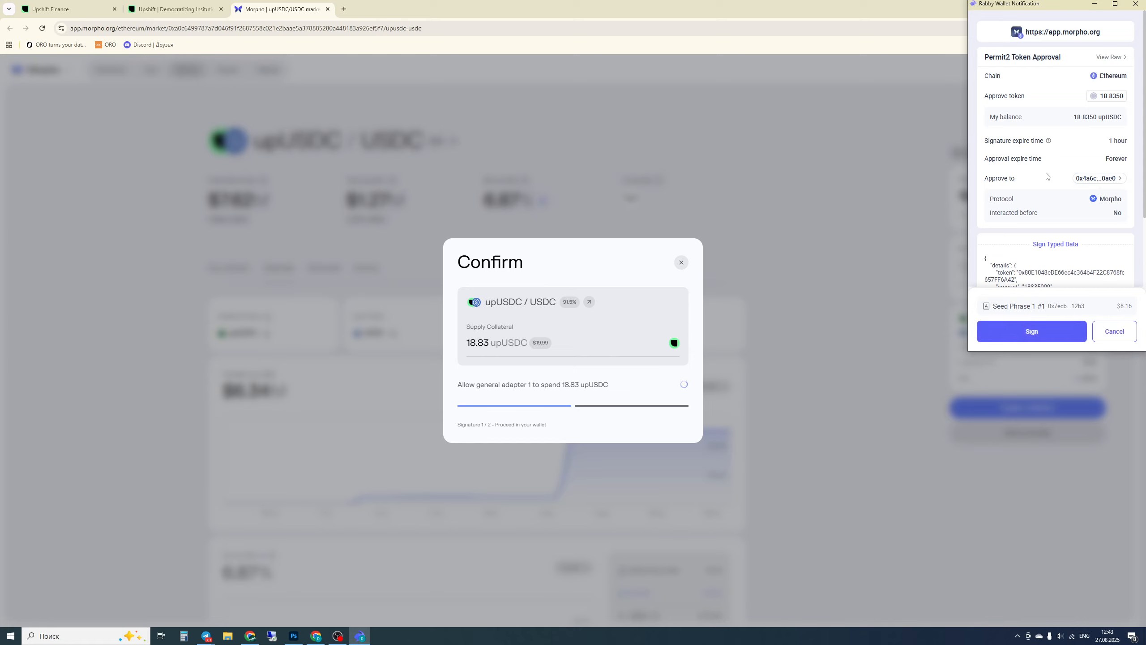
pyautogui.click(1013, 336)
pyautogui.click(1013, 334)
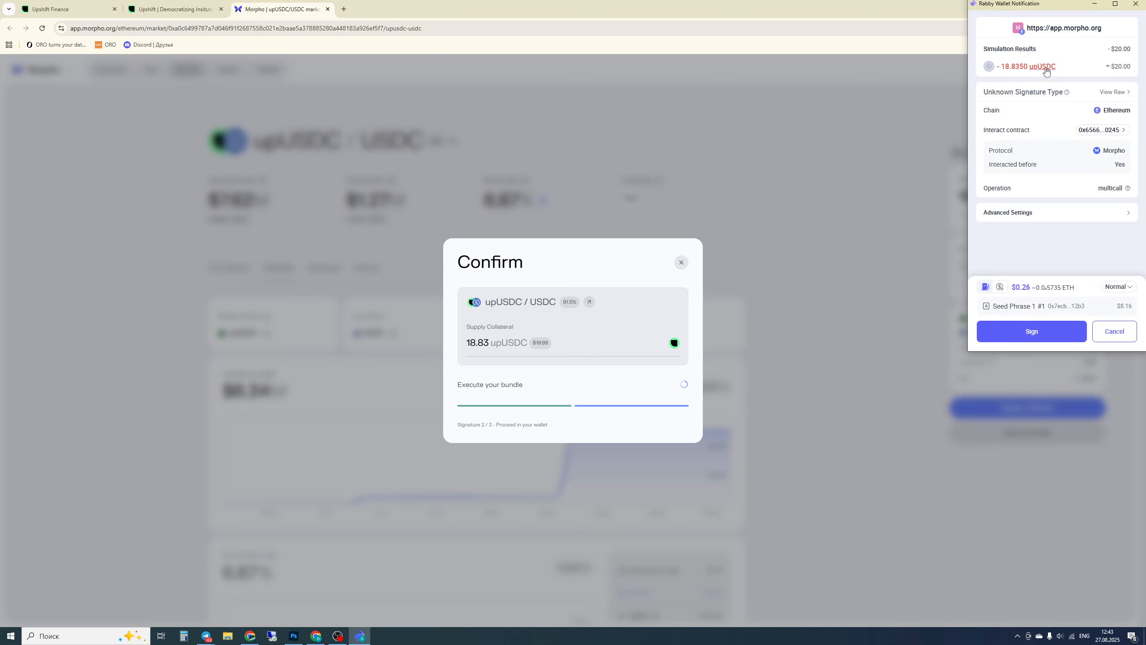
pyautogui.click(1018, 333)
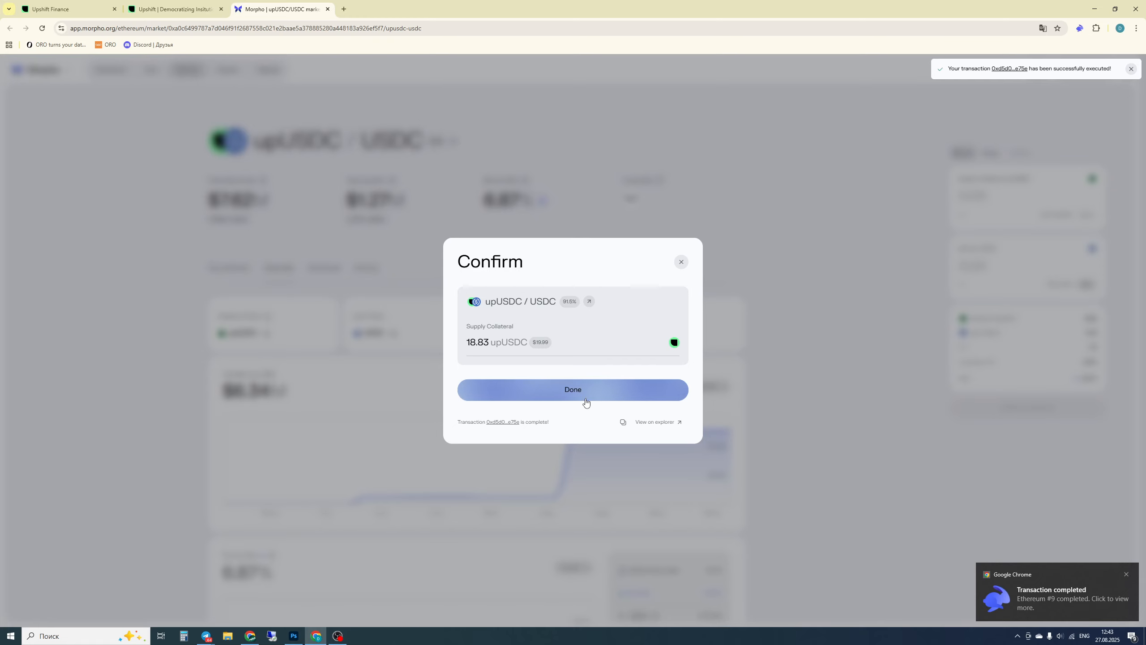
pyautogui.click(616, 396)
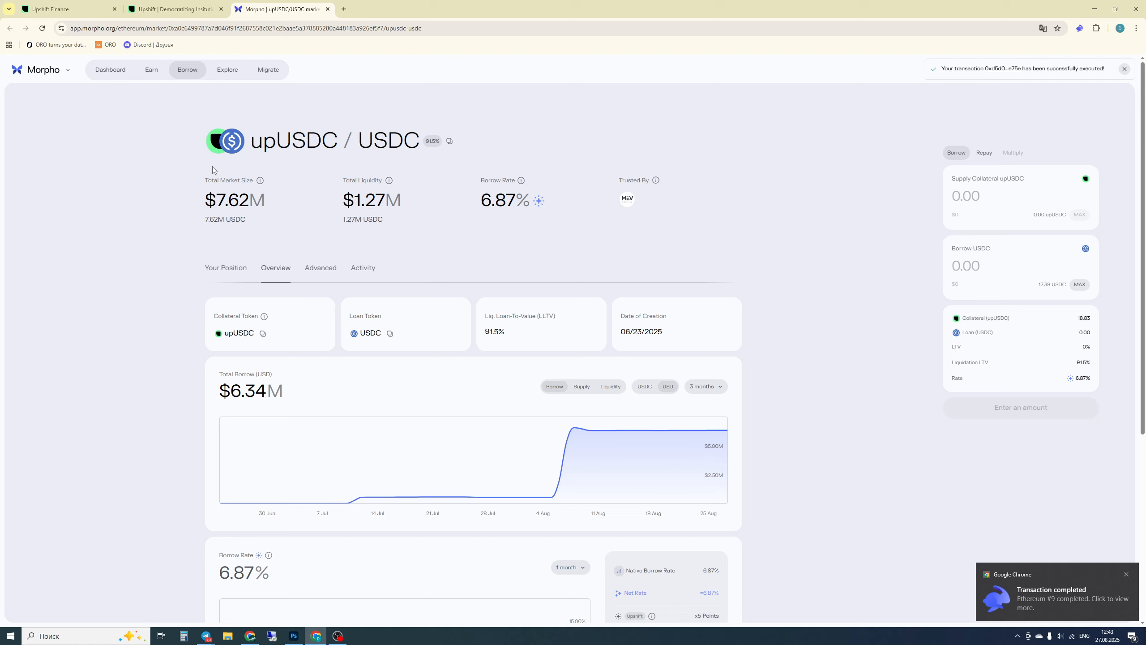
# Return to Upshift and check the deposit and rewards on the Points and Portfolio pages, plus the staking options.
pyautogui.click(172, 13)
pyautogui.scroll(2, 645, 231)
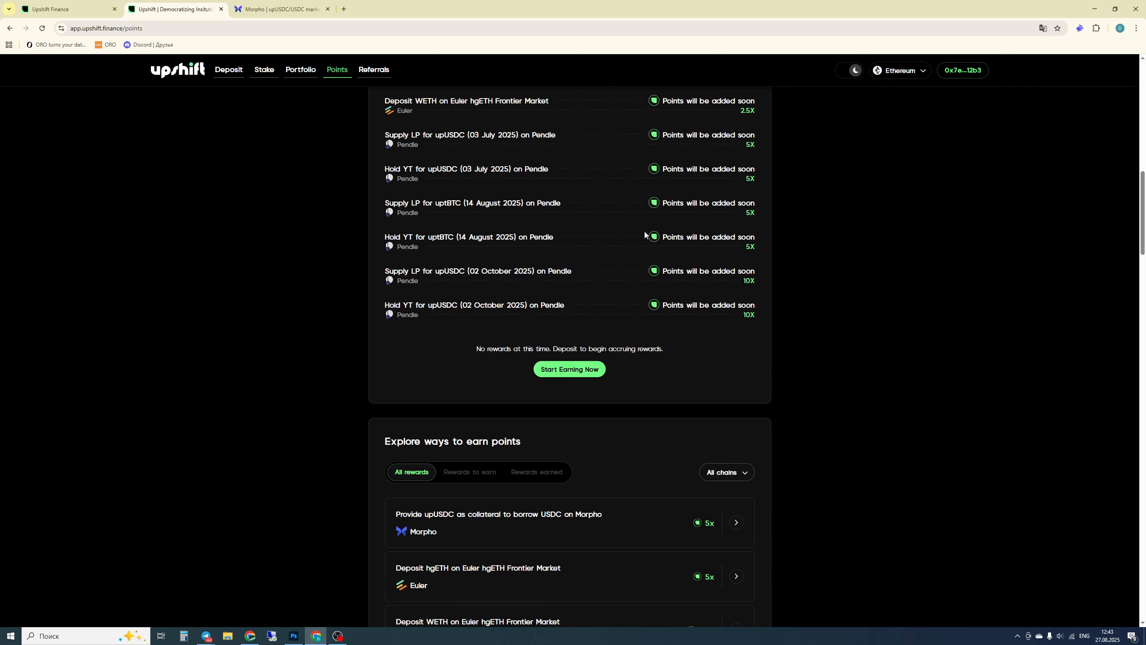
pyautogui.scroll(12, 250, 174)
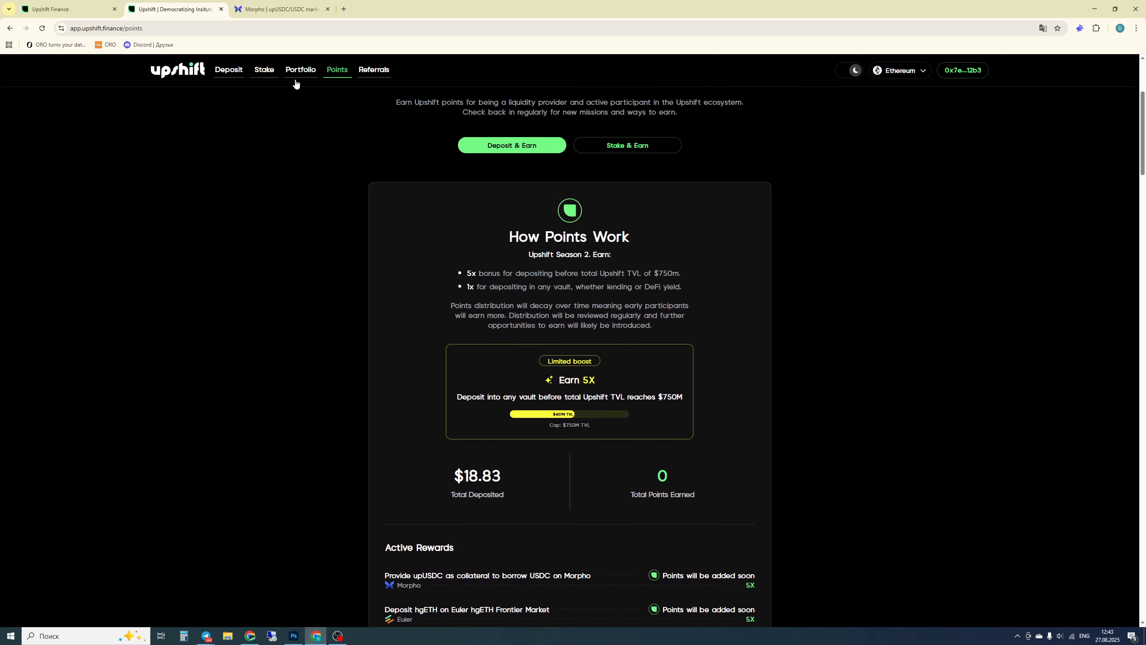
pyautogui.click(297, 71)
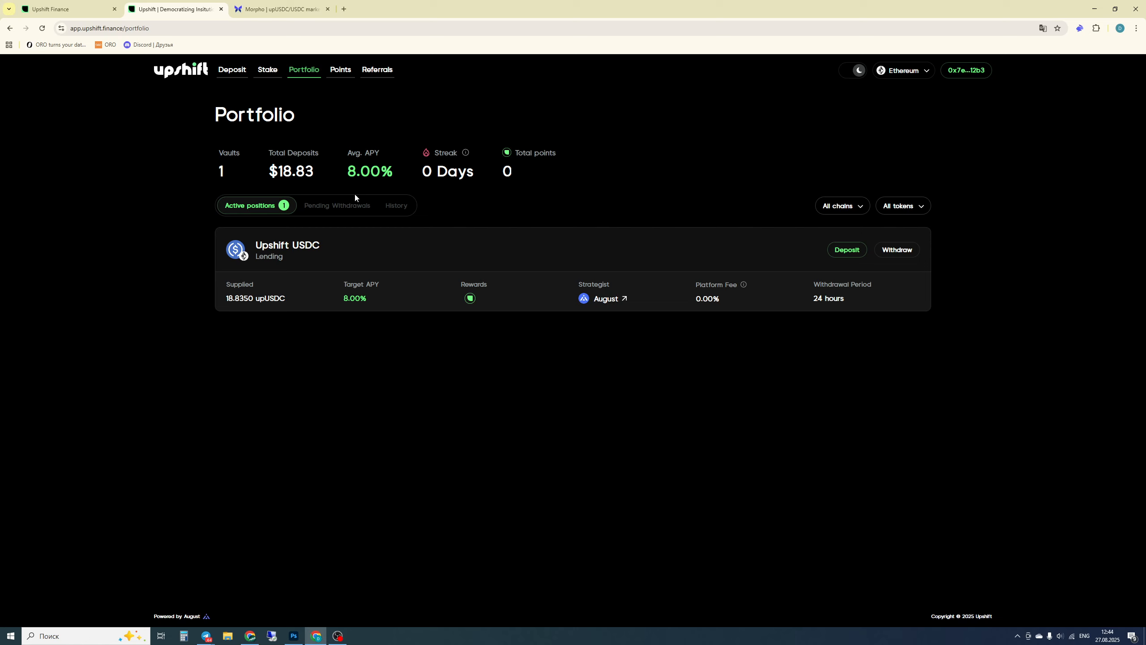
pyautogui.click(340, 71)
pyautogui.scroll(-3, 634, 437)
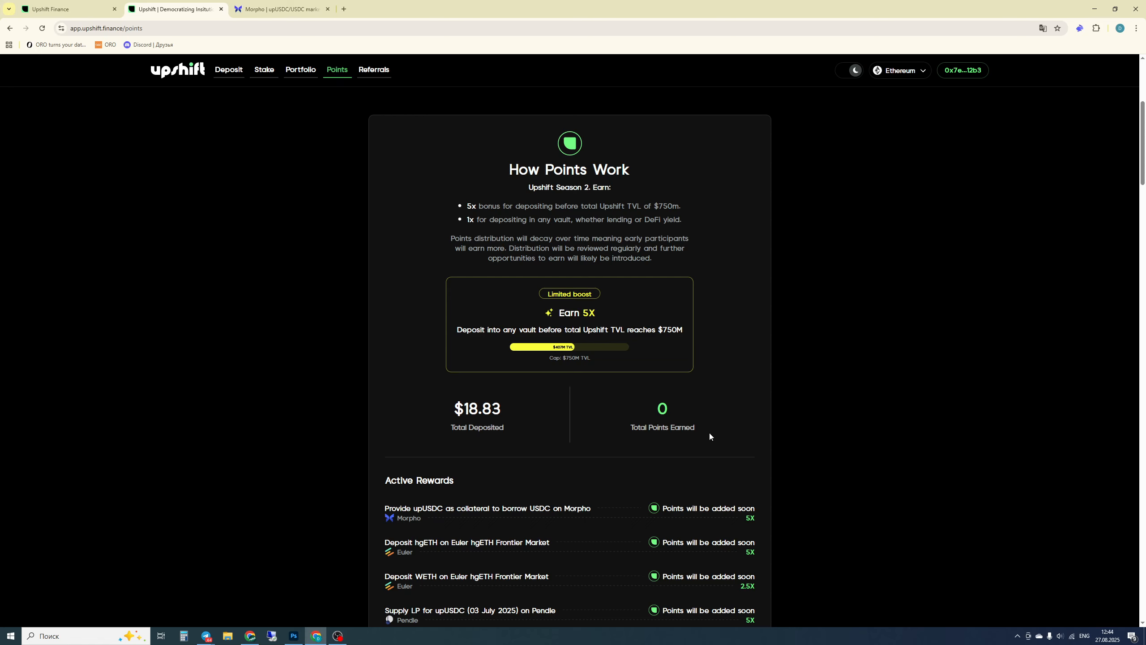
pyautogui.scroll(-6, 710, 432)
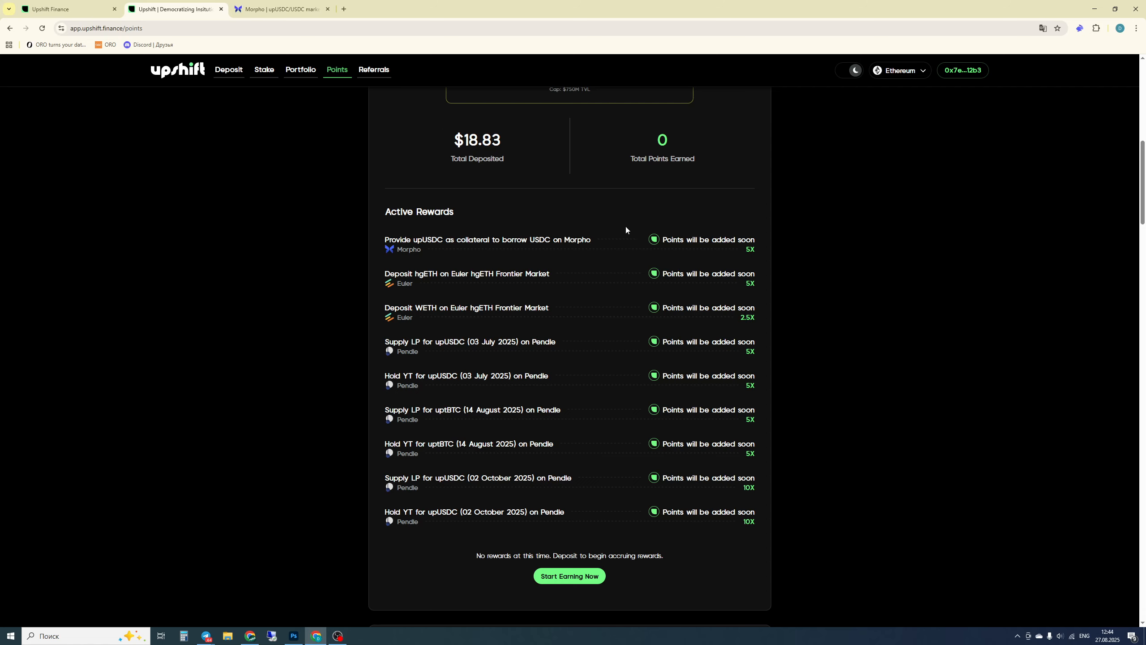
pyautogui.scroll(5, 537, 249)
pyautogui.scroll(3, 537, 249)
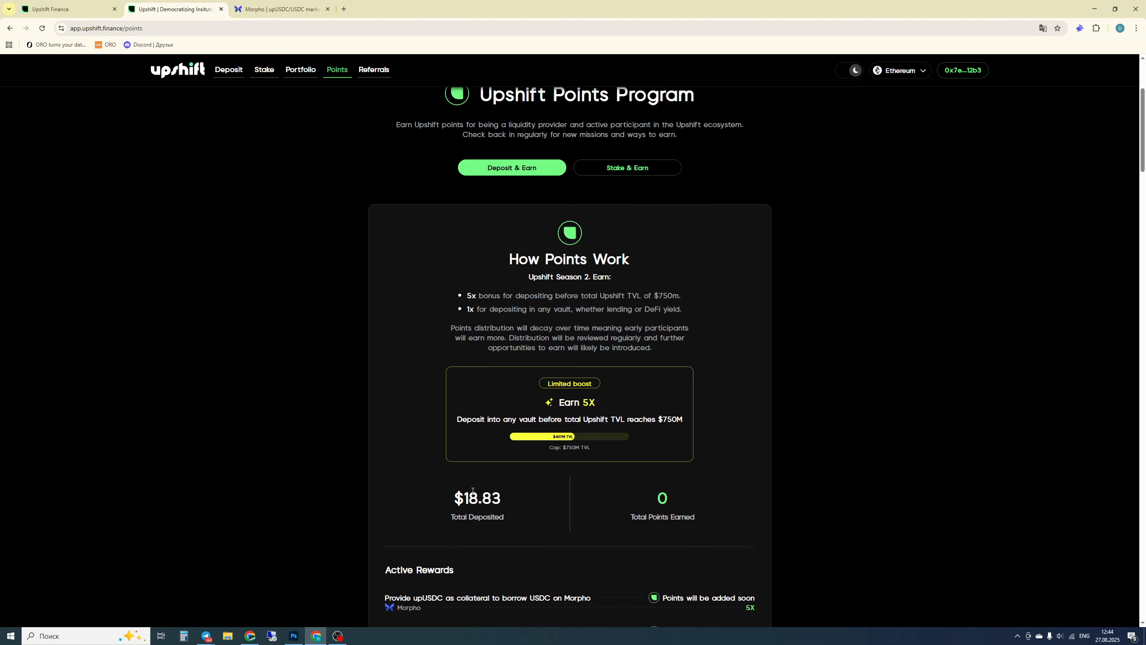
pyautogui.scroll(4, 442, 249)
pyautogui.click(300, 70)
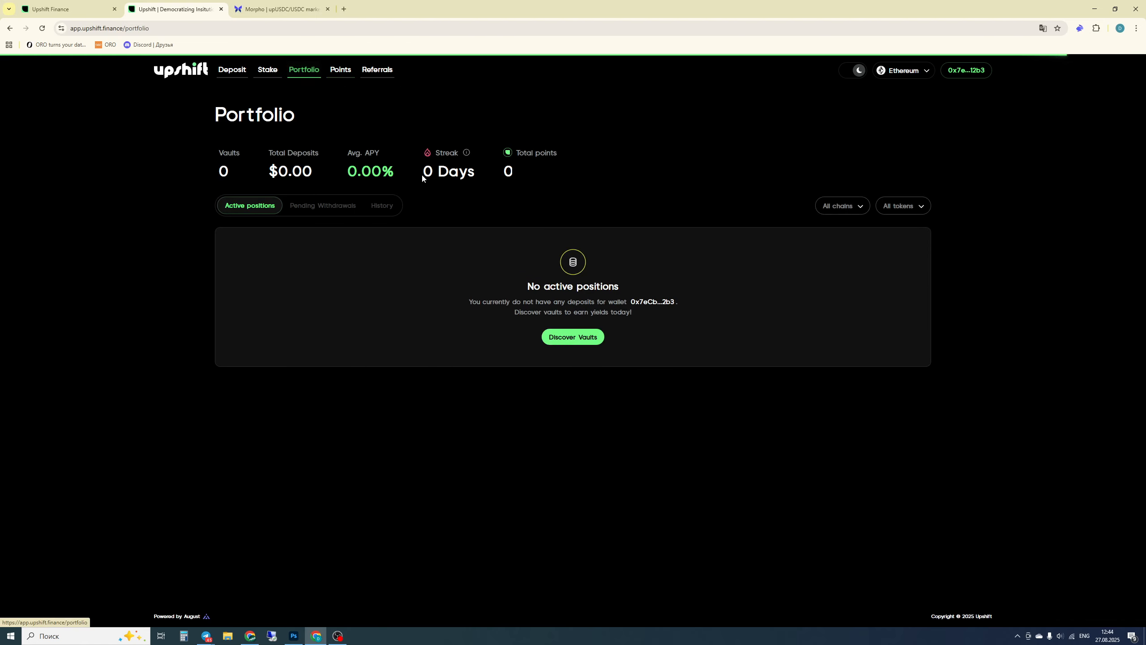
pyautogui.click(268, 70)
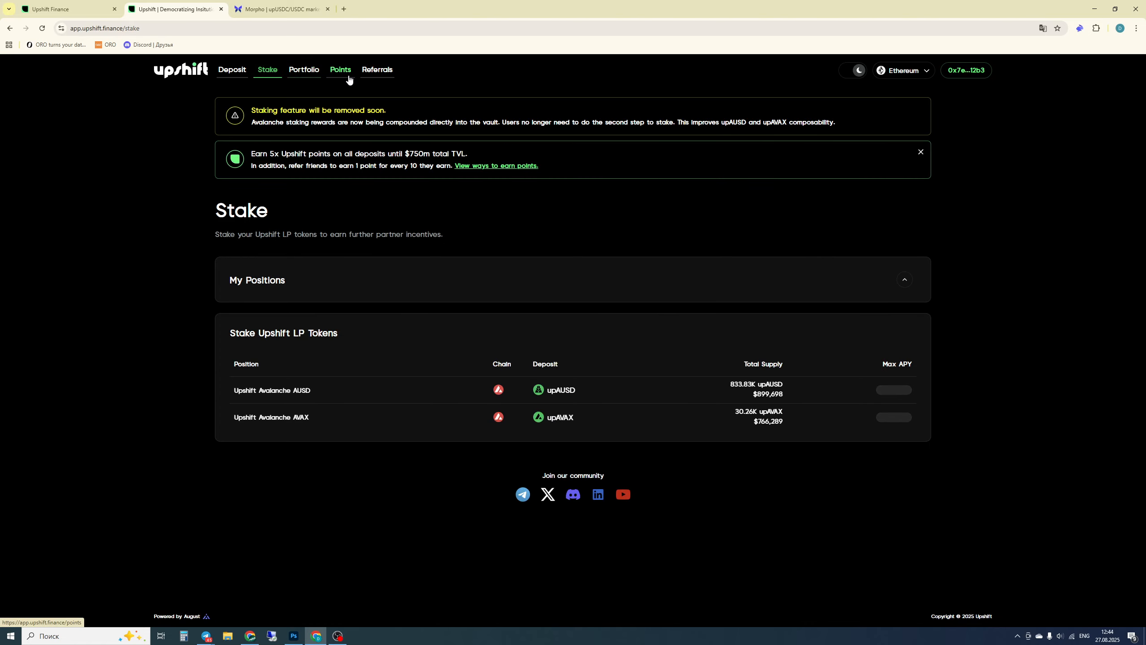
# Switch back to Morpho, withdraw the full 18.835009 upUSDC collateral from the upUSDC / USDC market, and sign the transaction.
pyautogui.click(282, 9)
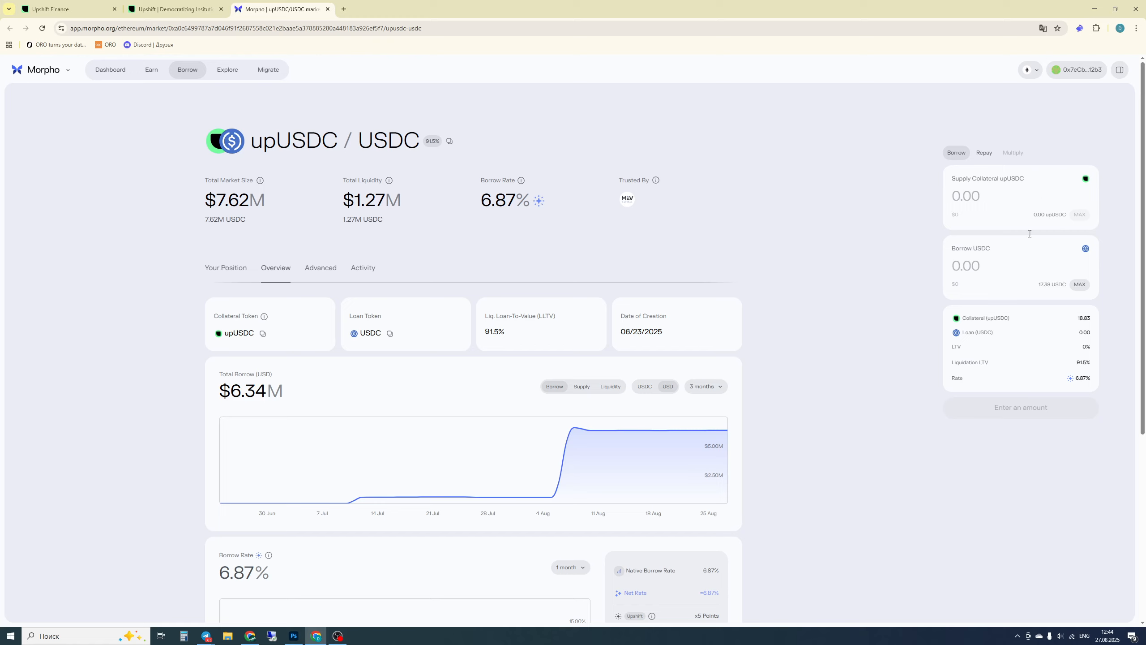
pyautogui.click(985, 154)
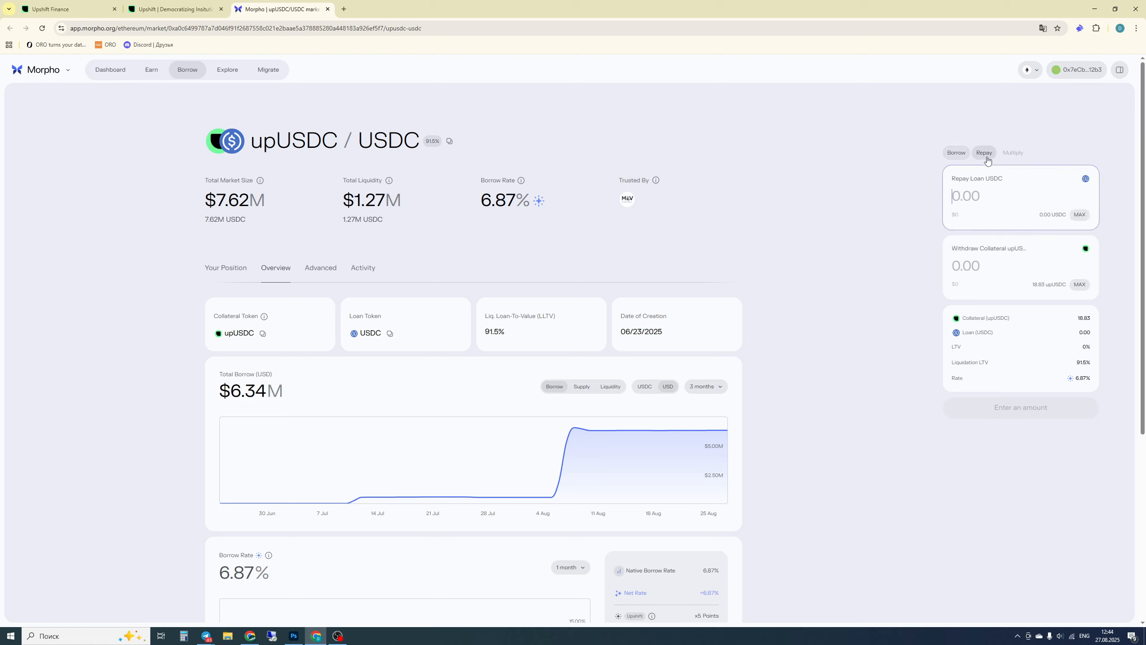
pyautogui.click(1079, 285)
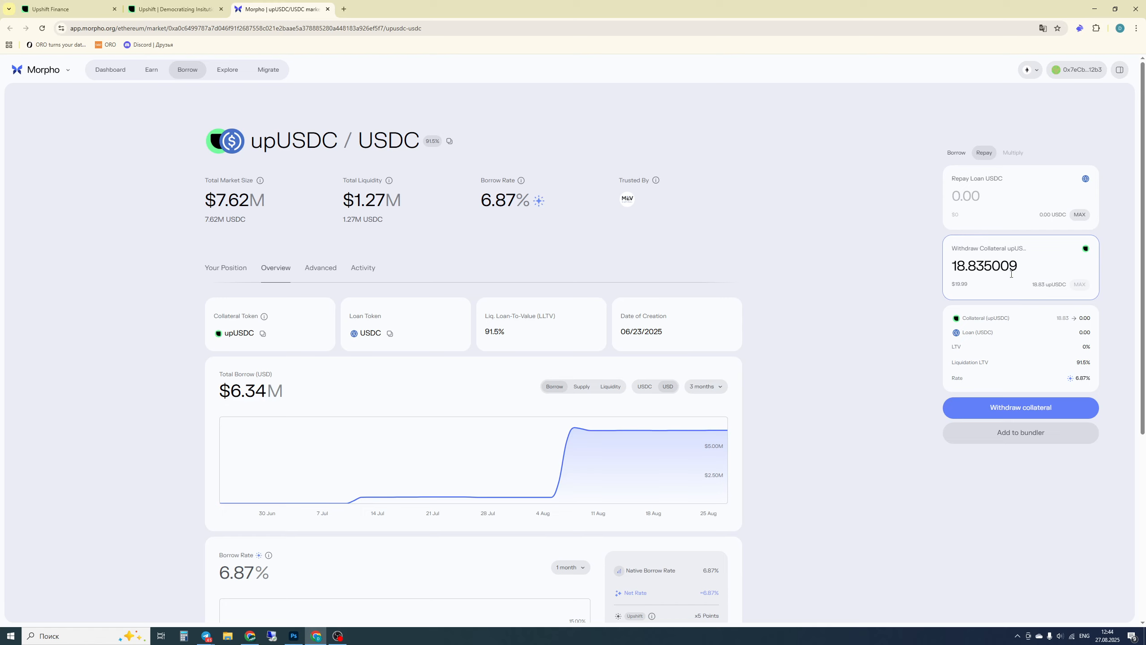
pyautogui.click(1028, 412)
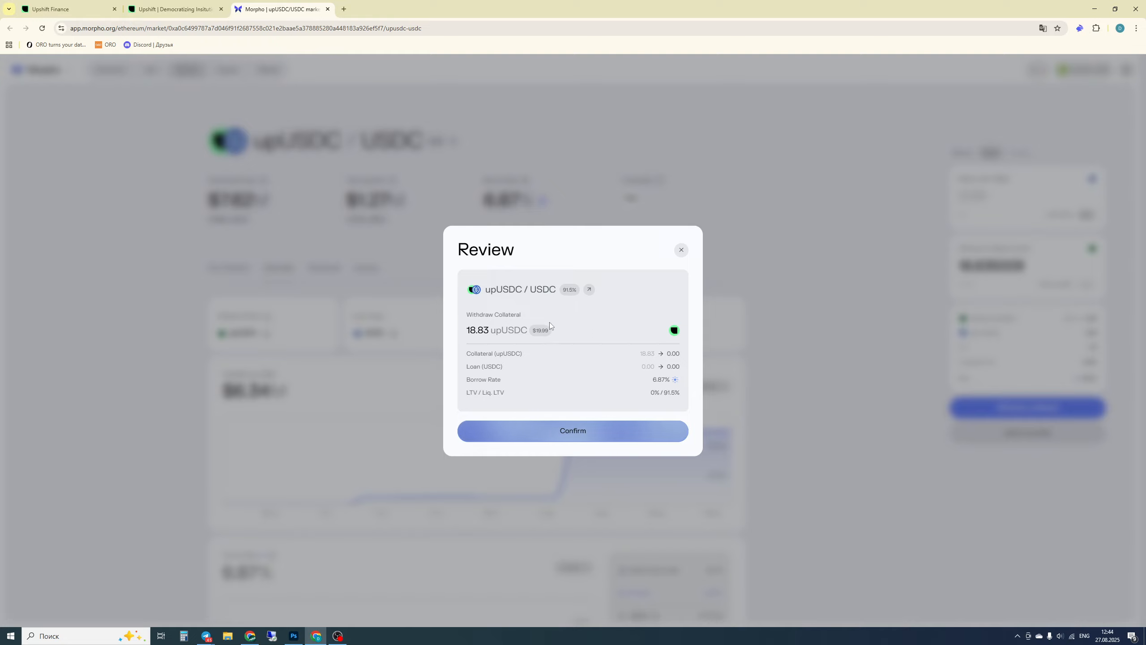
pyautogui.click(583, 430)
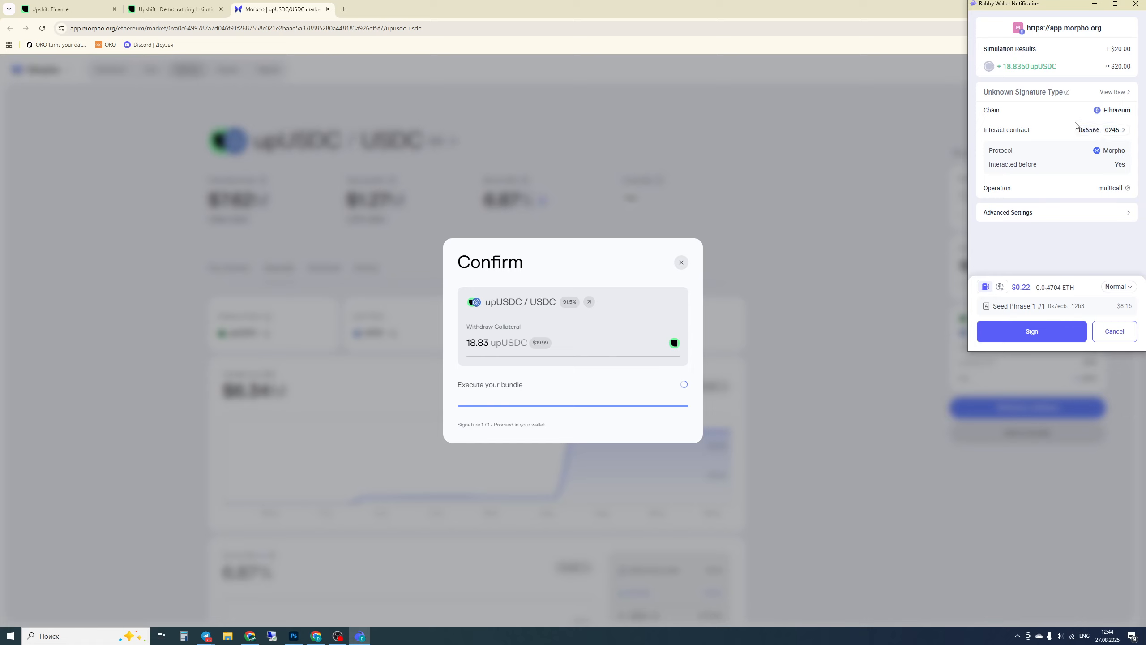
pyautogui.click(1020, 337)
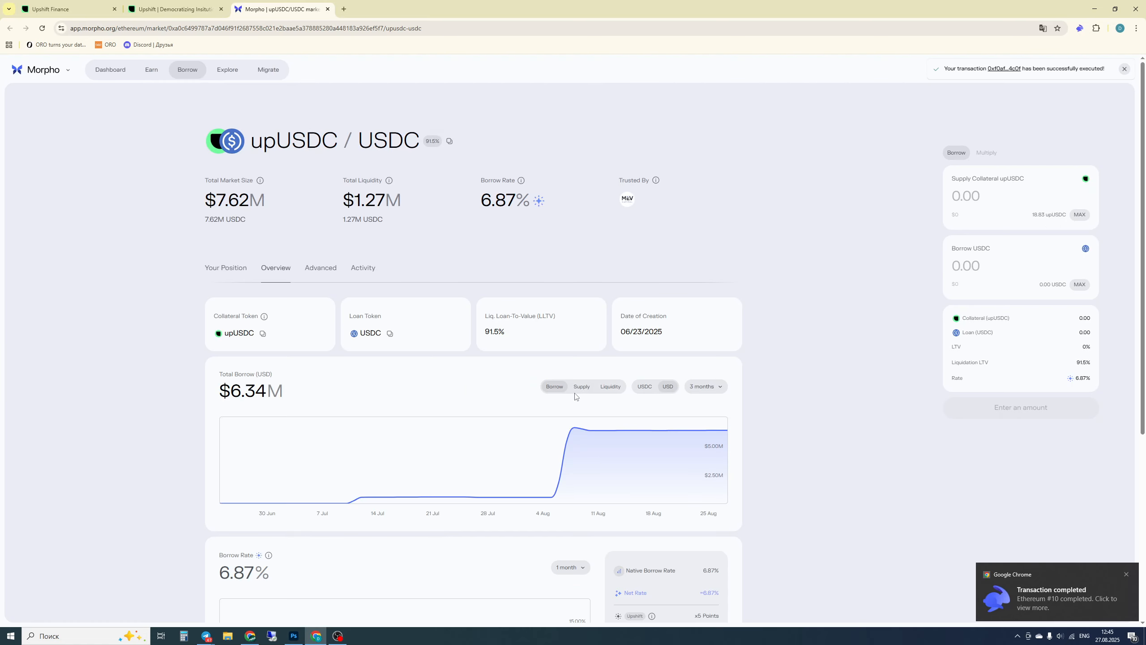
# Switch back to Upshift and filter the pools on the Deposit page by the USDC token.
pyautogui.click(574, 397)
pyautogui.click(174, 9)
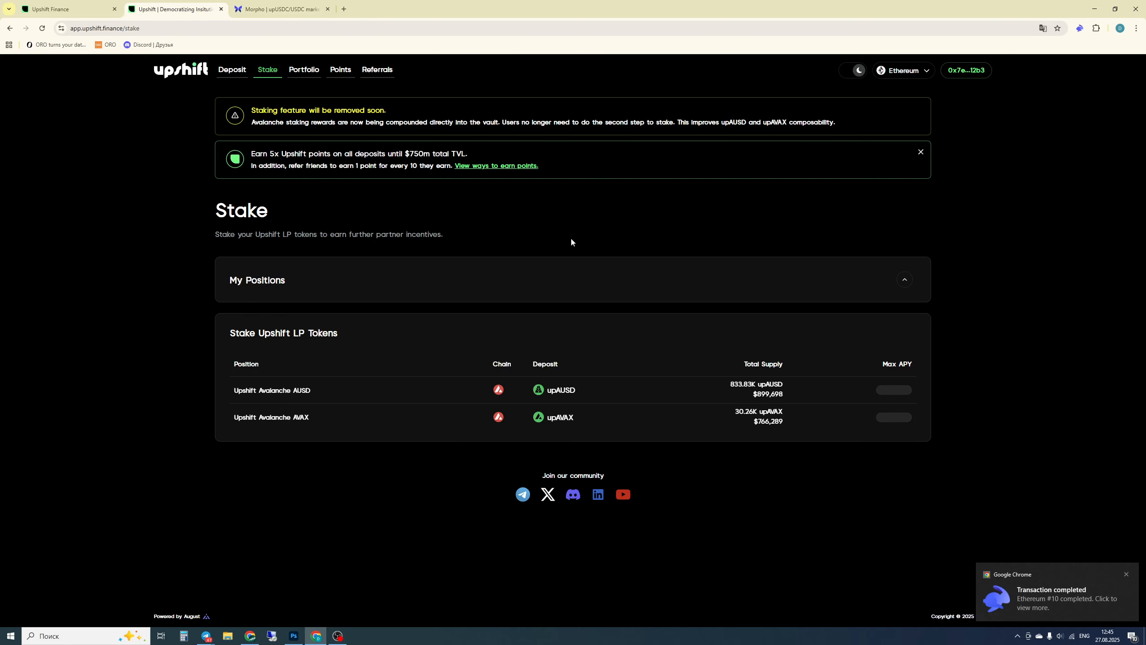
pyautogui.click(232, 72)
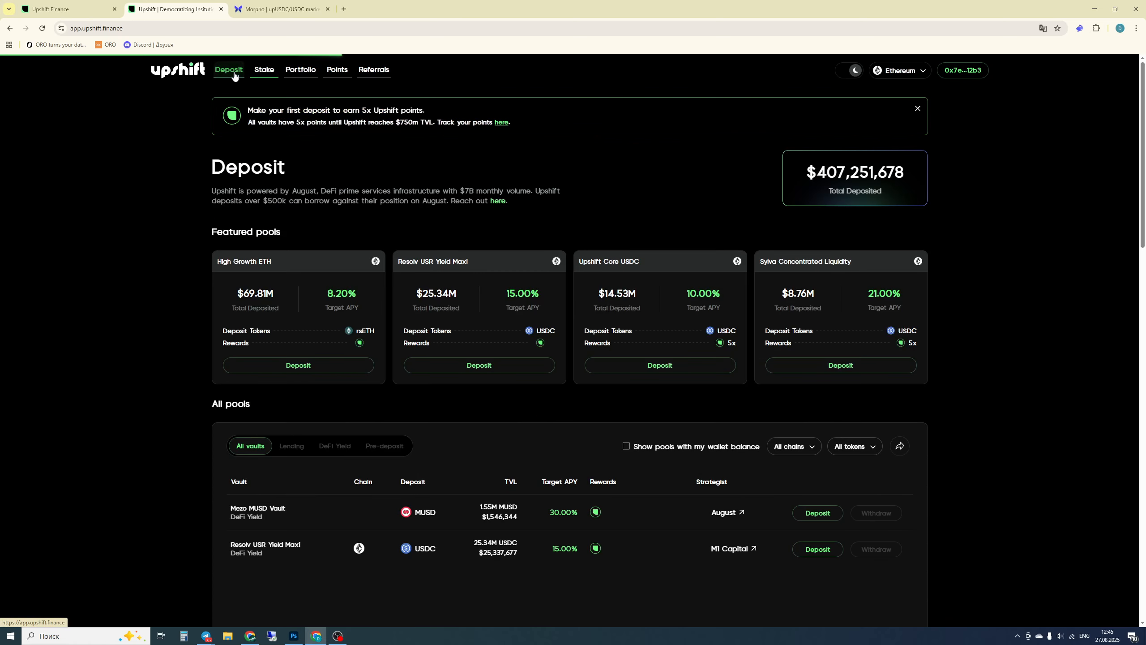
pyautogui.scroll(-3, 586, 331)
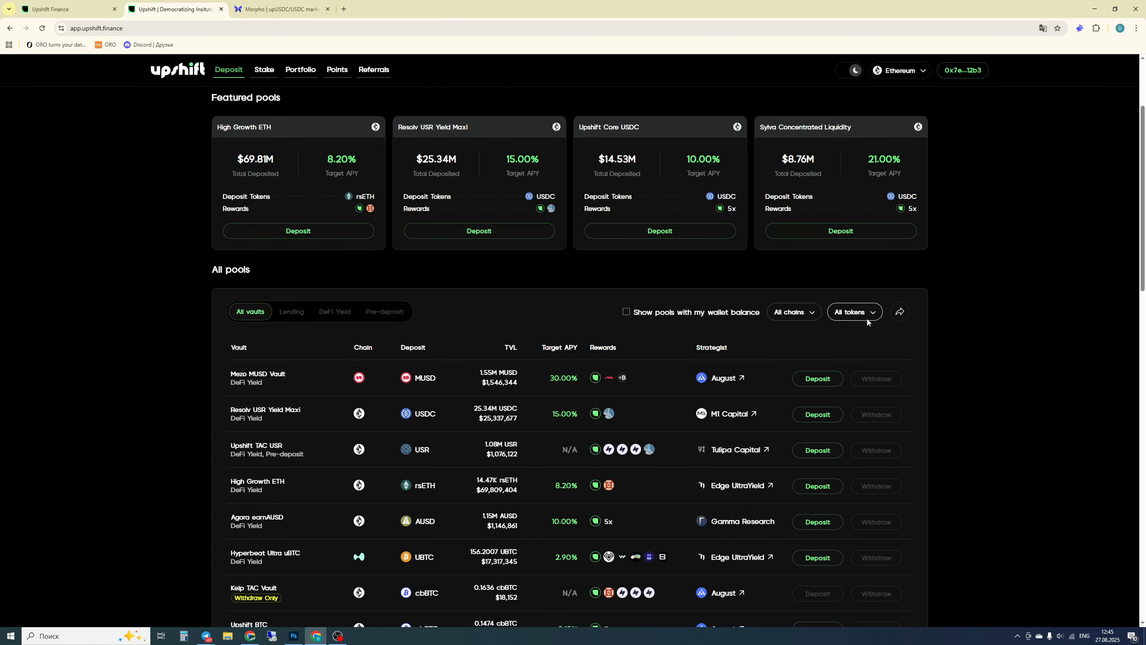
pyautogui.click(866, 319)
pyautogui.click(893, 387)
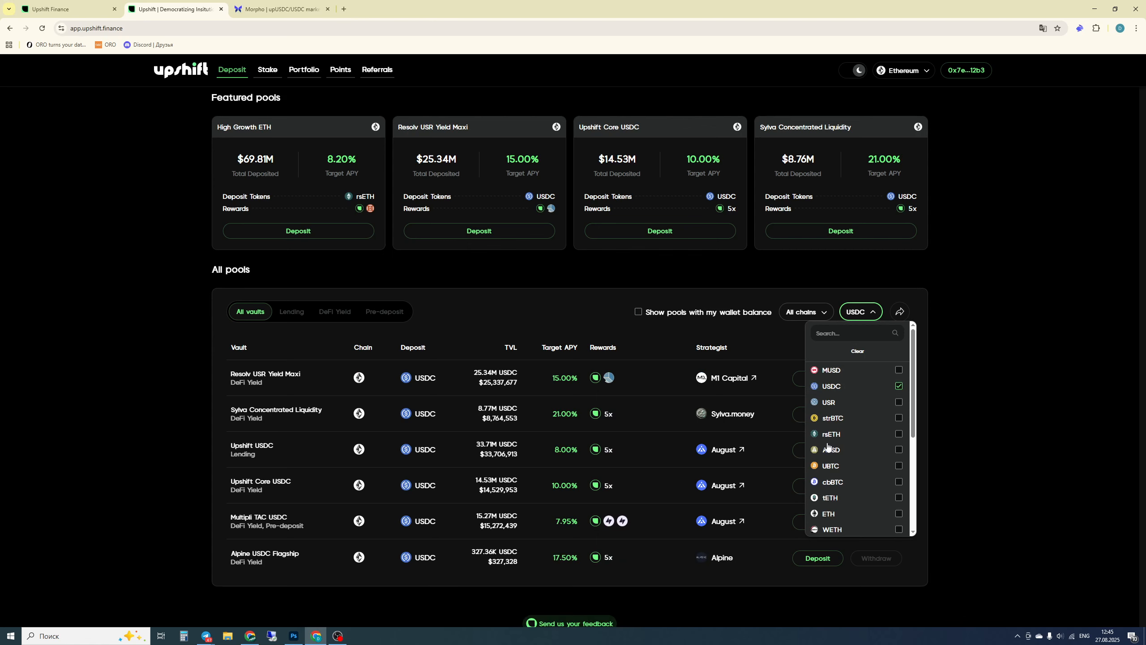
# Withdraw the maximum 18.835009 upUSDC from the Upshift USDC vault, sign the transaction in the wallet, and close the dialog.
pyautogui.click(875, 450)
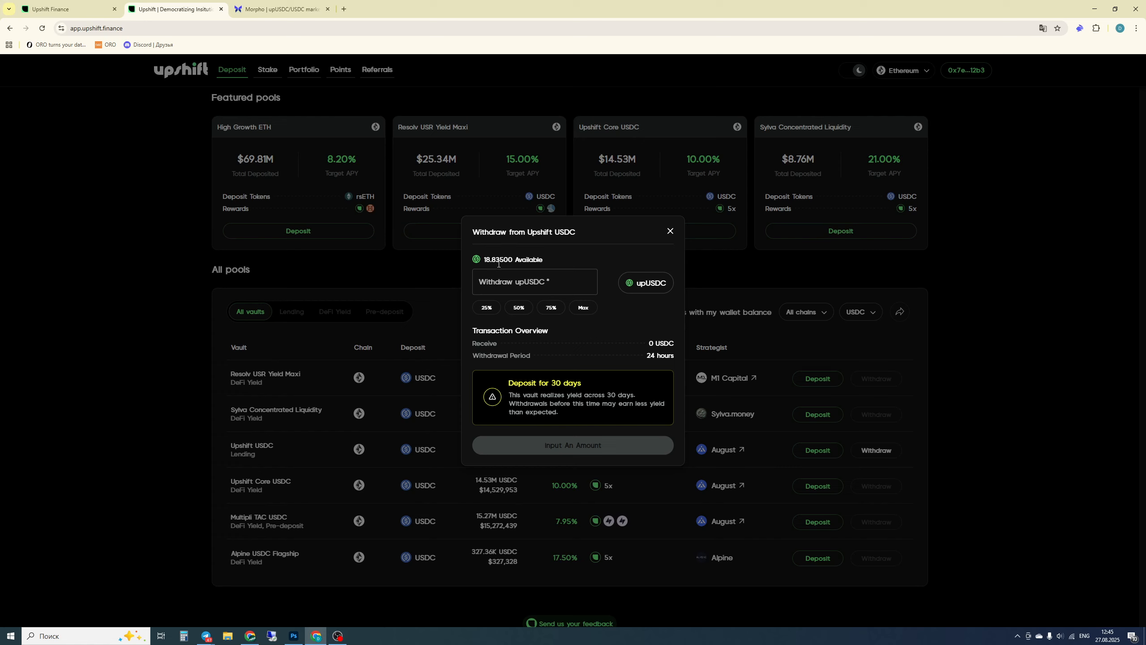
pyautogui.click(585, 311)
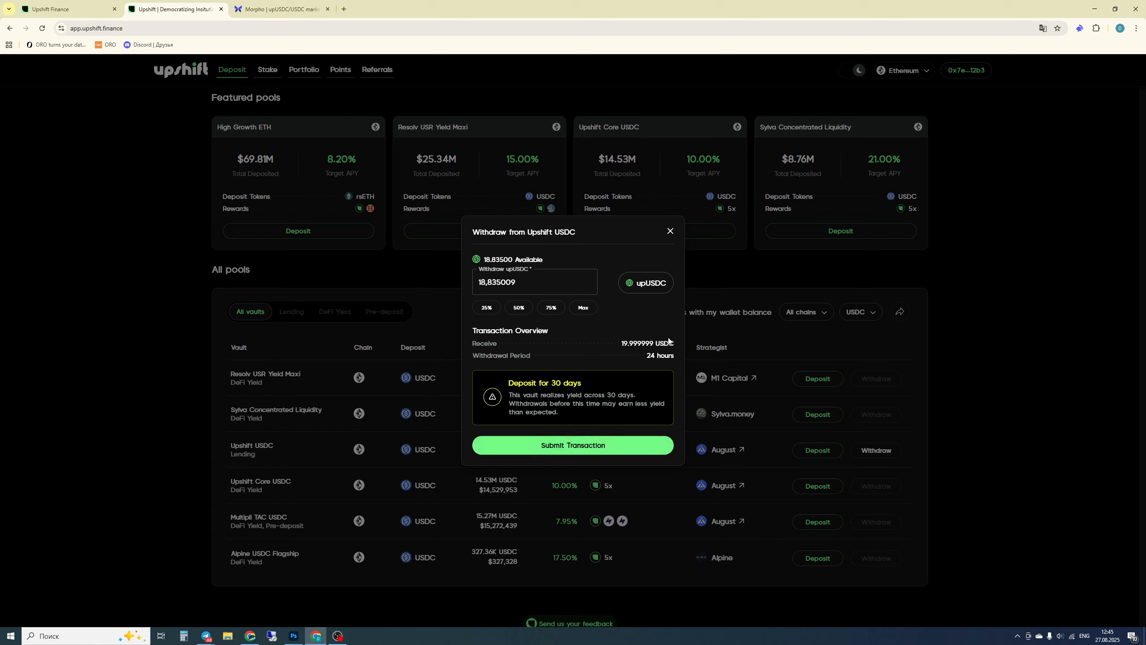
pyautogui.click(586, 449)
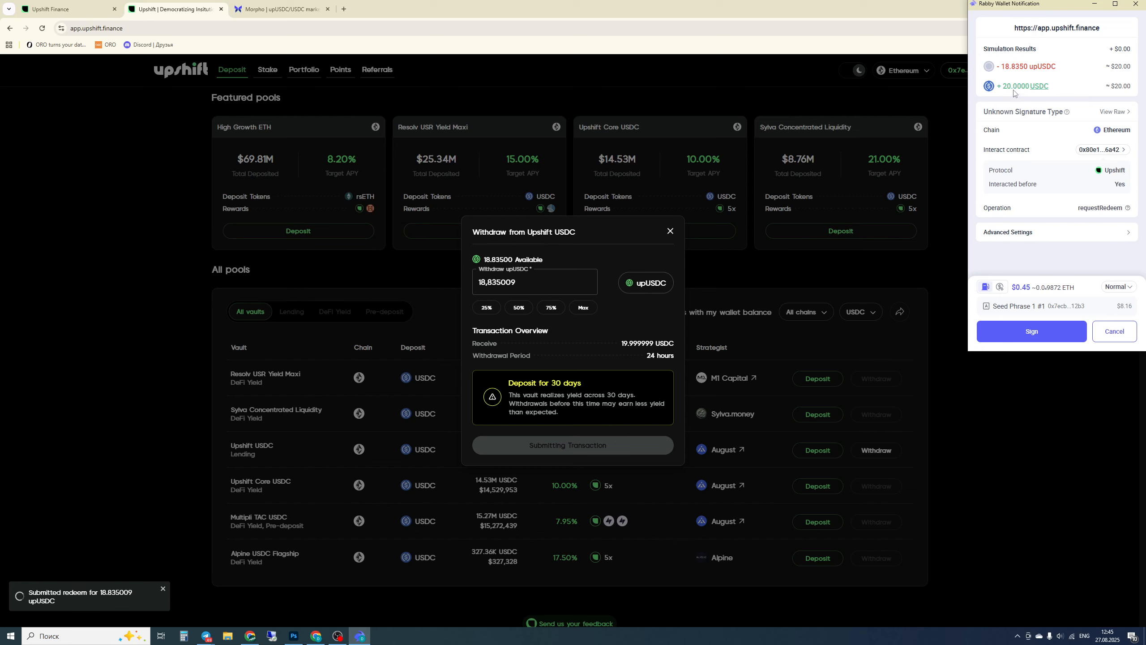
pyautogui.click(1013, 335)
pyautogui.click(1015, 334)
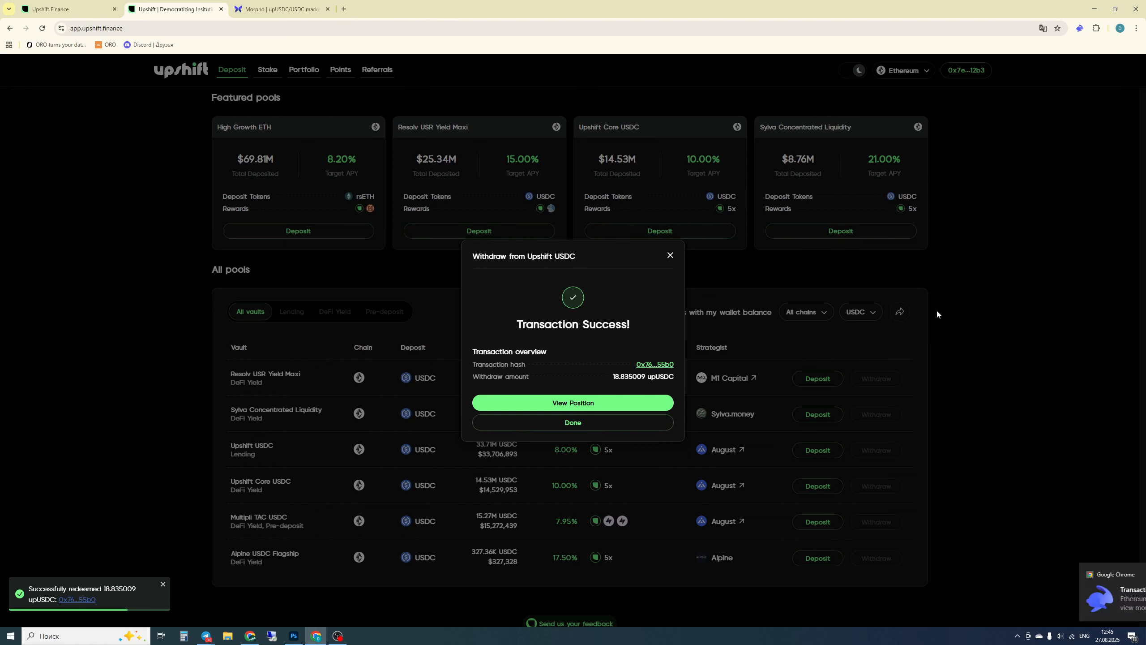
pyautogui.click(573, 422)
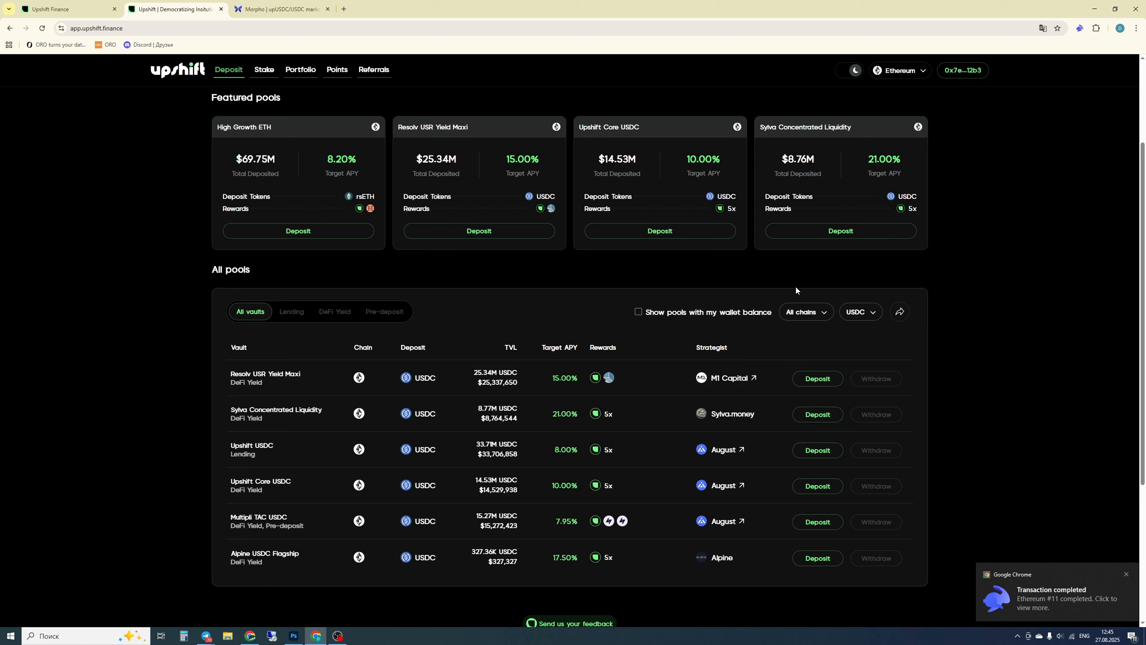
# Clear the USDC token filter and look over the full list of vaults with their target APYs and rewards.
pyautogui.click(862, 312)
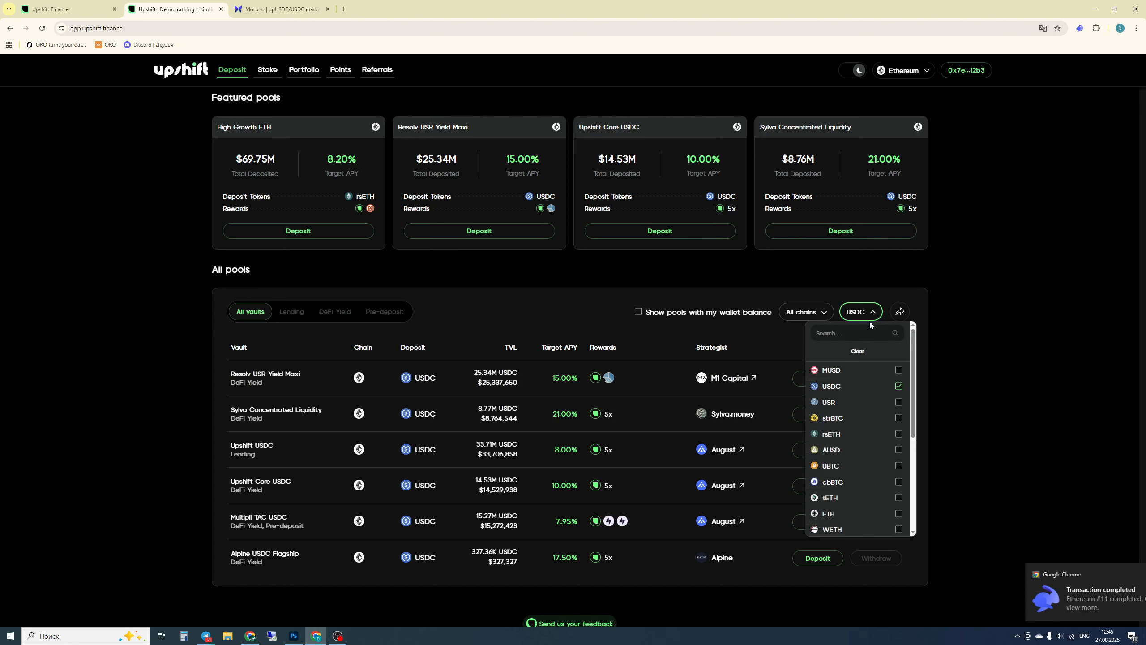
pyautogui.click(857, 351)
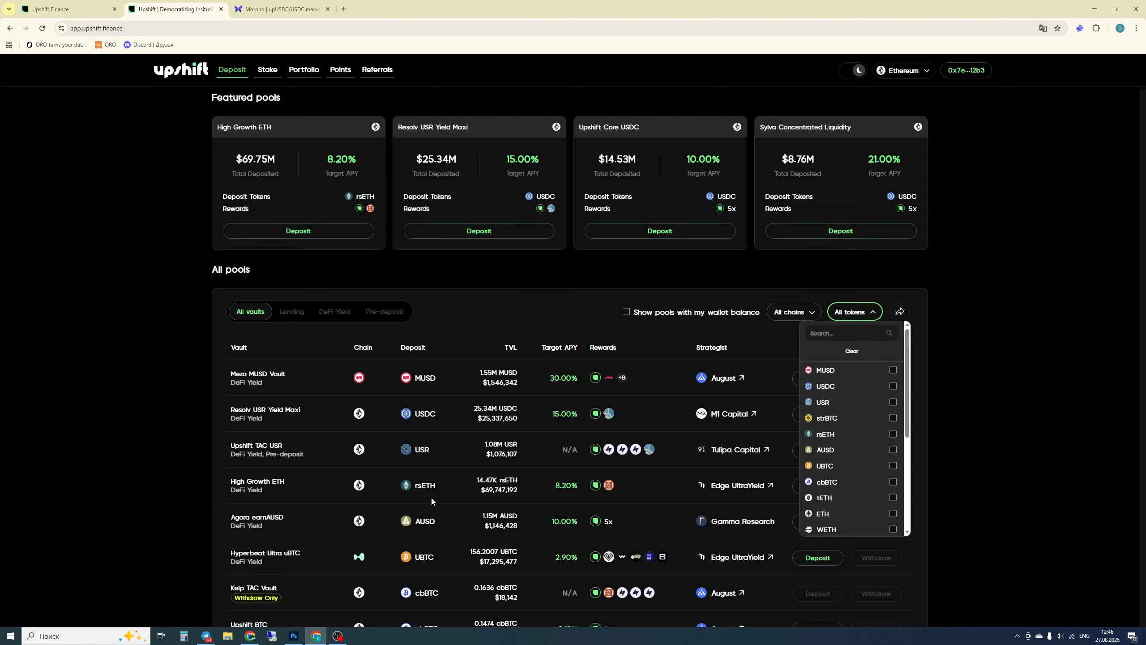
pyautogui.click(582, 279)
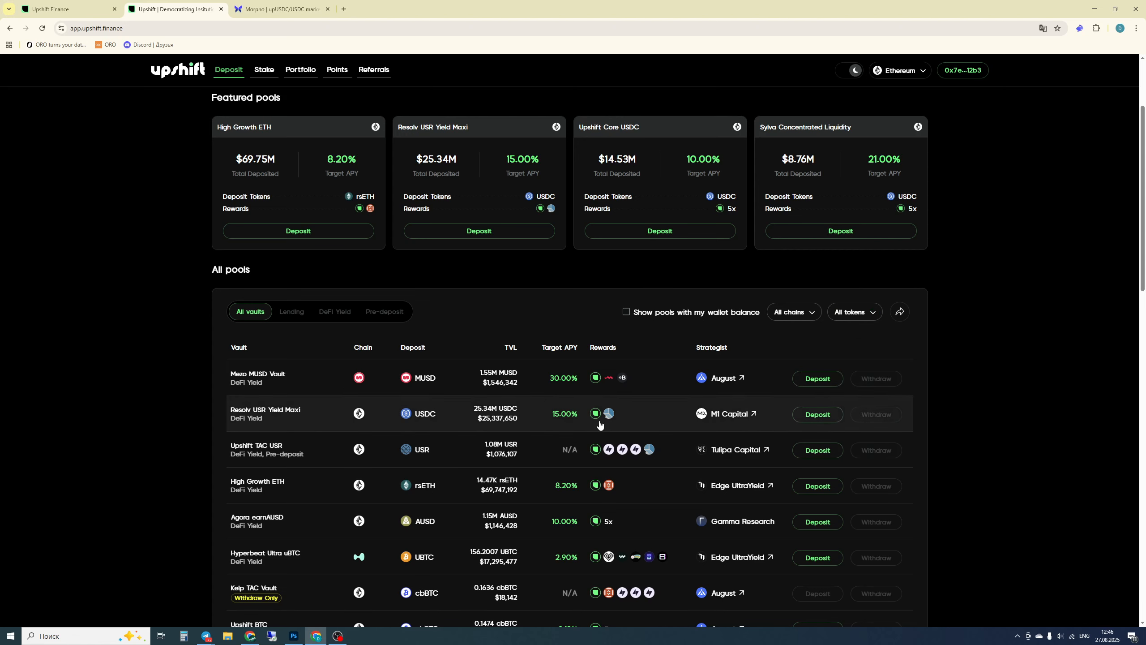
pyautogui.scroll(-2, 565, 367)
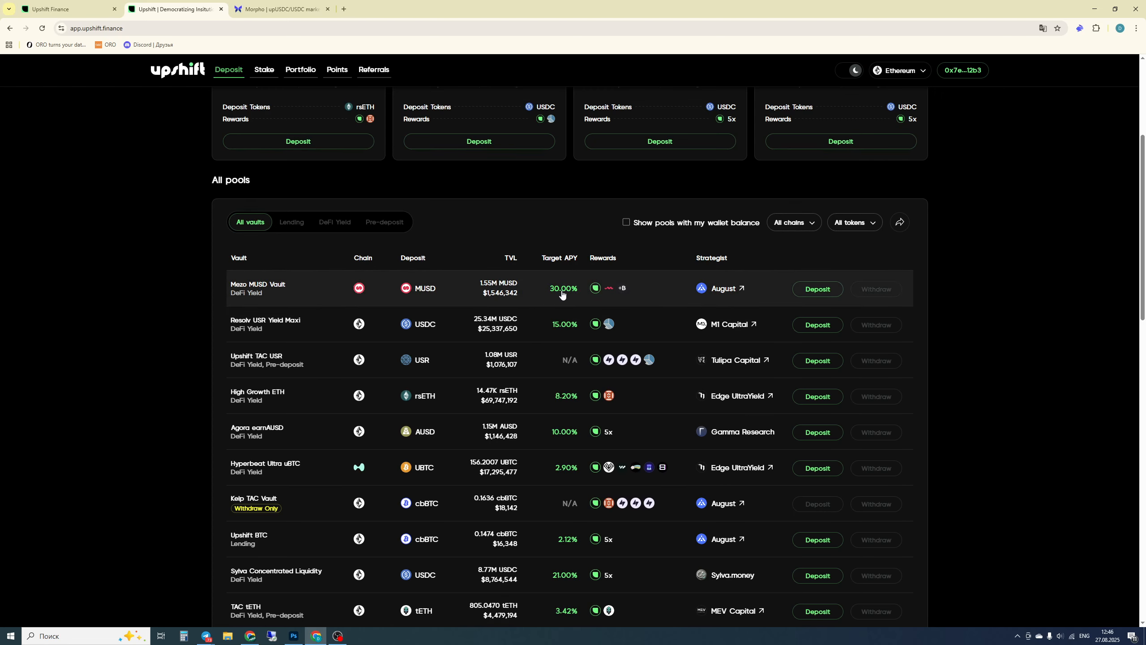
pyautogui.scroll(5, 562, 296)
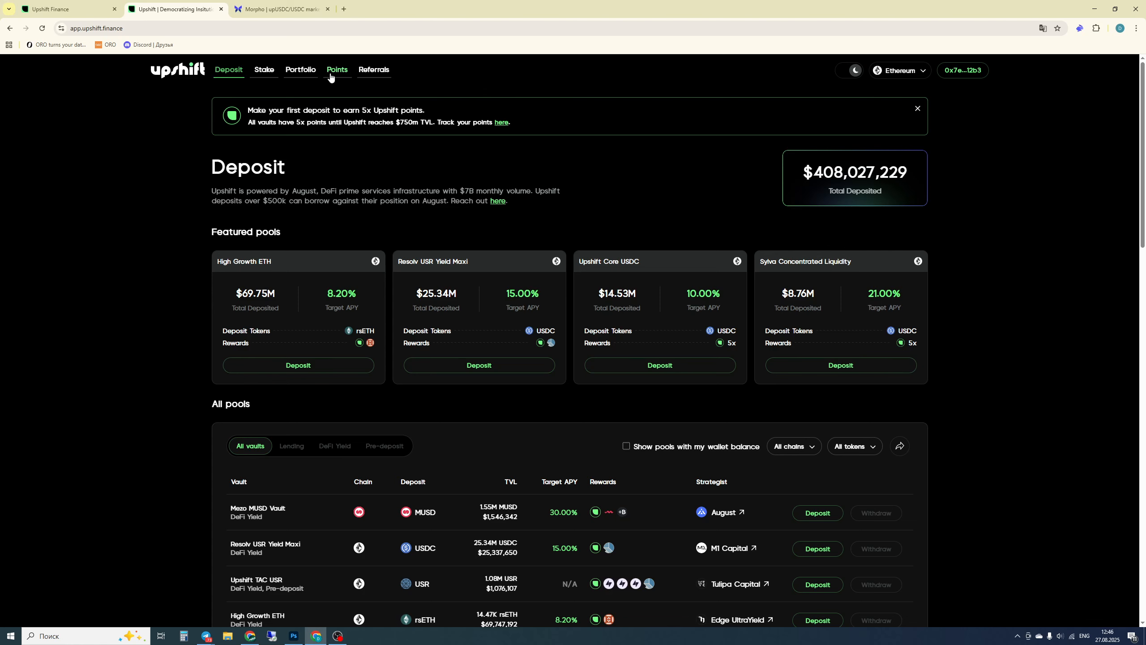
# Review the deposited total, earned points and active rewards of the Upshift Points Program.
pyautogui.click(336, 70)
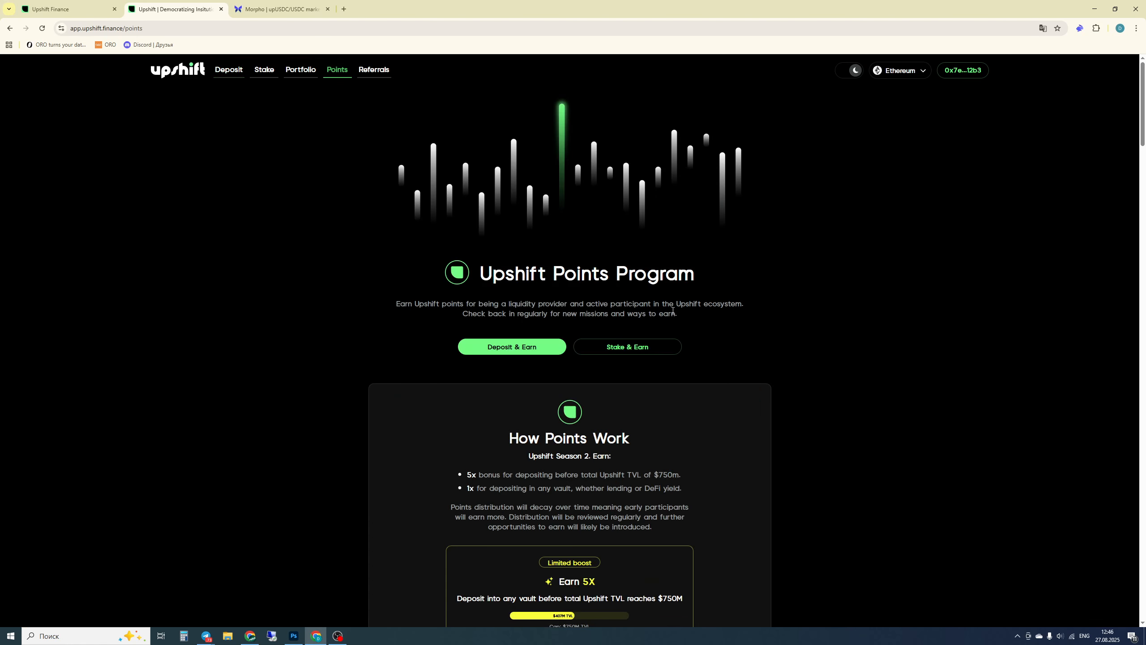
pyautogui.scroll(-8, 684, 334)
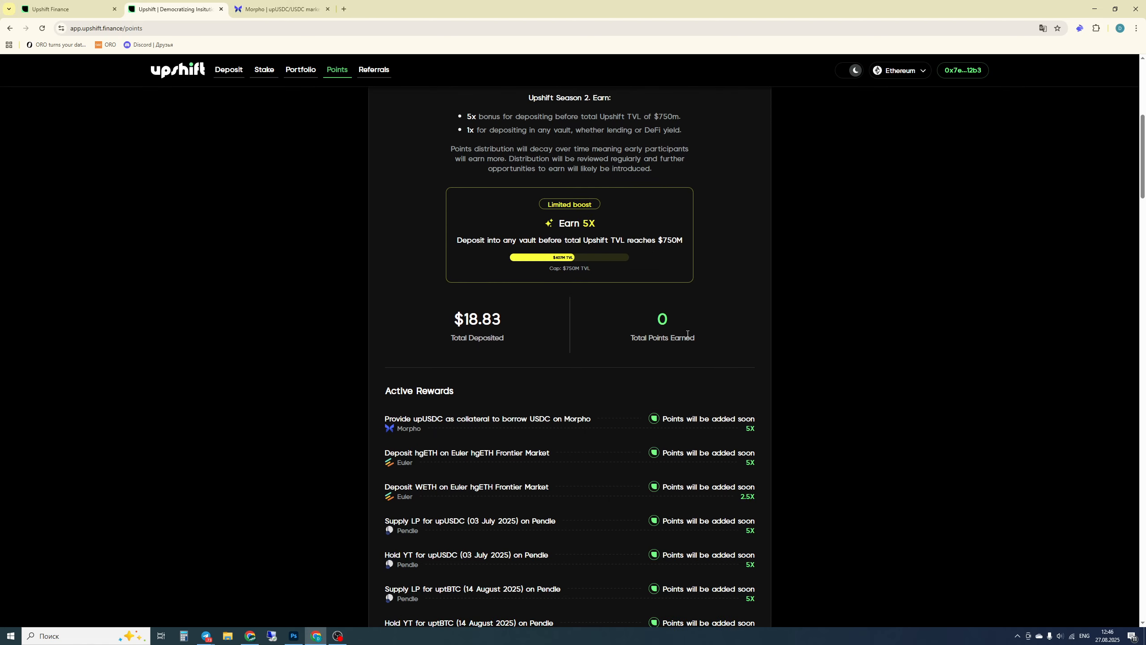
pyautogui.scroll(-3, 687, 334)
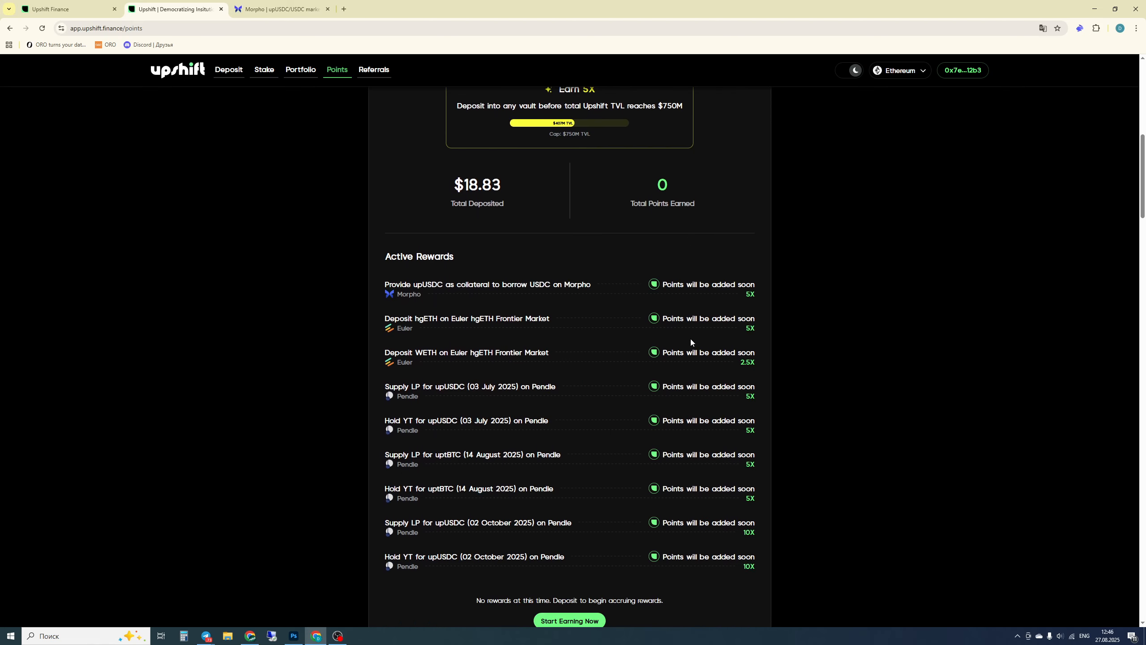